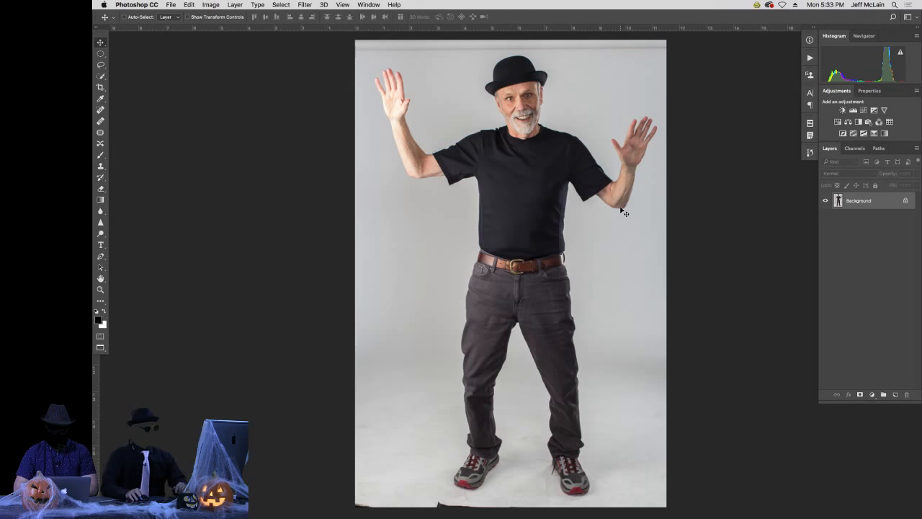
# Start Calculations on the Background layer with the Red channel as source 1 and the Blue channel as source 2.
pyautogui.click(210, 5)
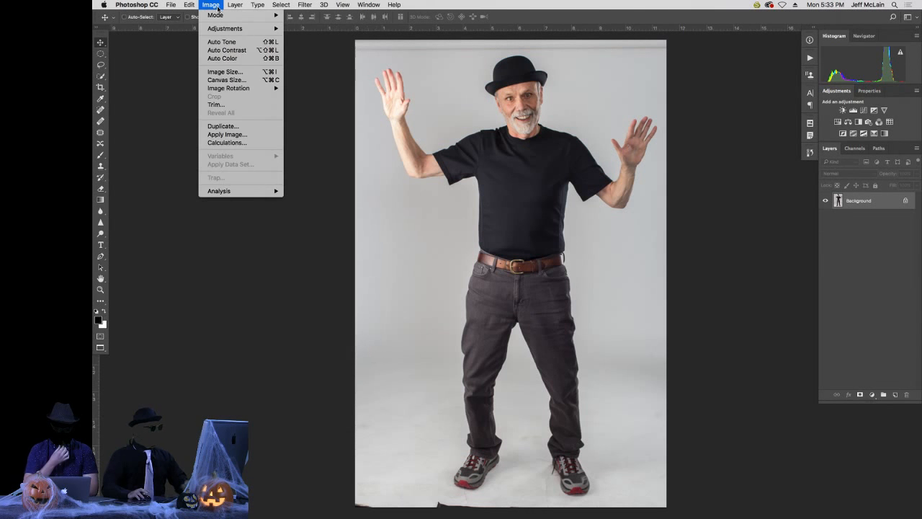
pyautogui.click(226, 142)
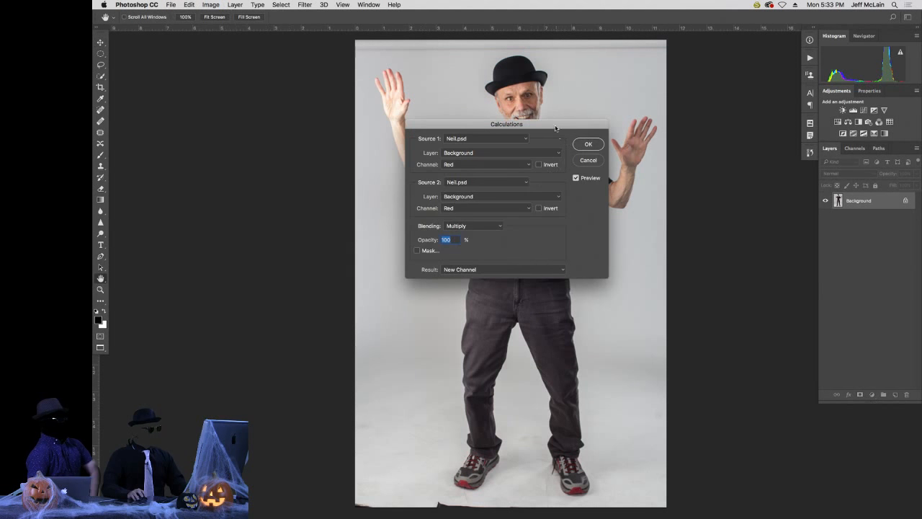
pyautogui.moveTo(507, 189); pyautogui.dragTo(701, 267)
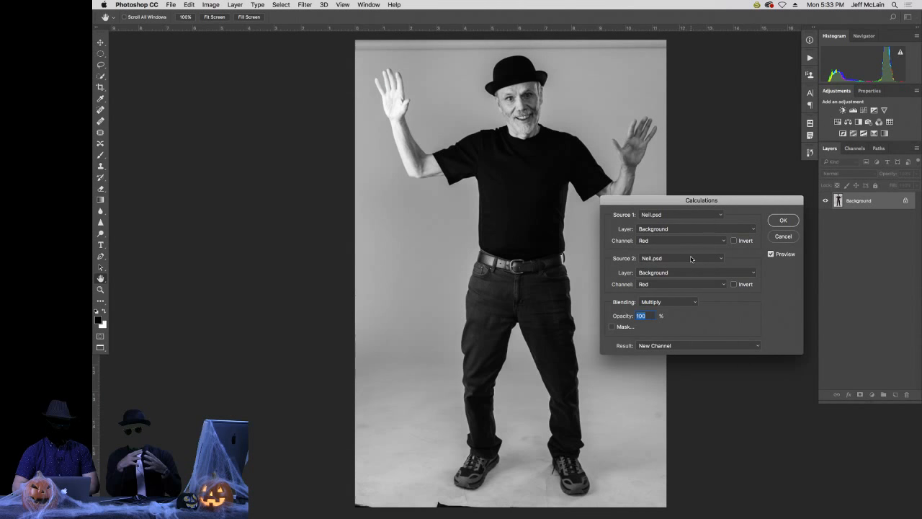
pyautogui.click(683, 284)
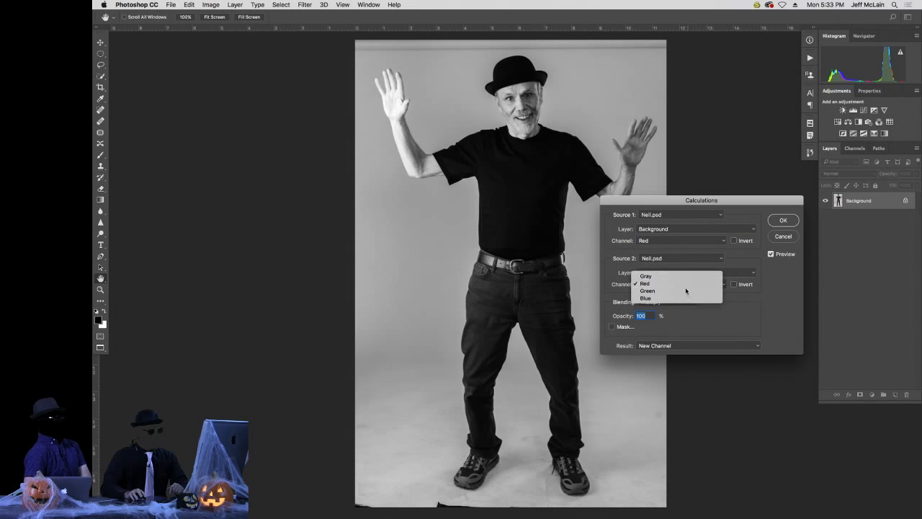
pyautogui.click(682, 284)
pyautogui.click(683, 286)
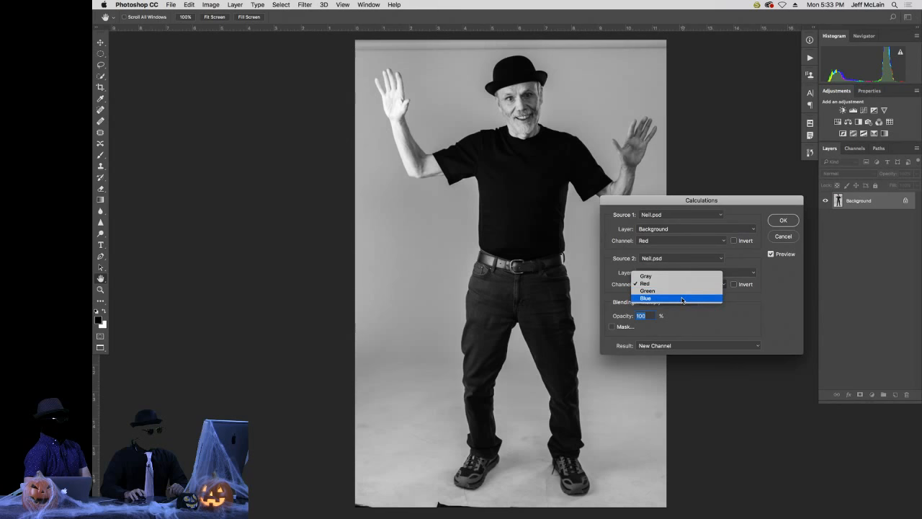
pyautogui.click(682, 298)
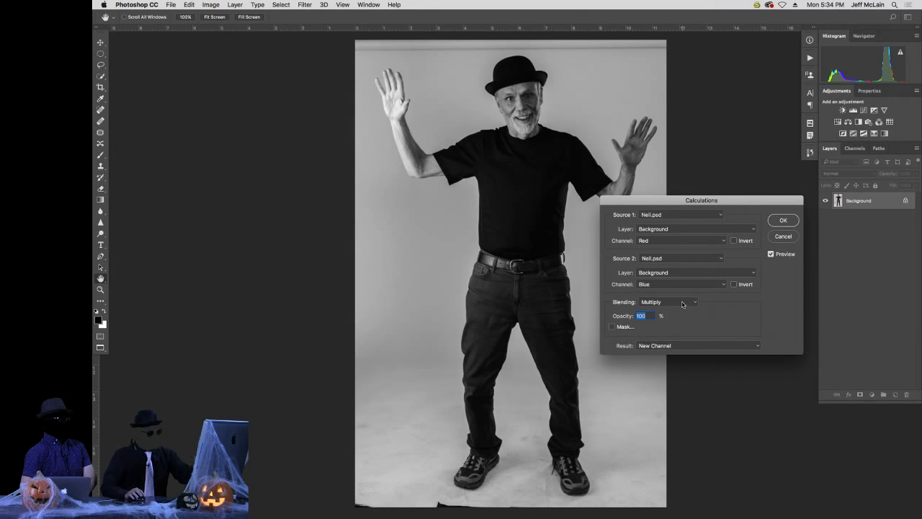
# Set the Calculations blending to Color Burn and output the result as a new channel.
pyautogui.click(682, 303)
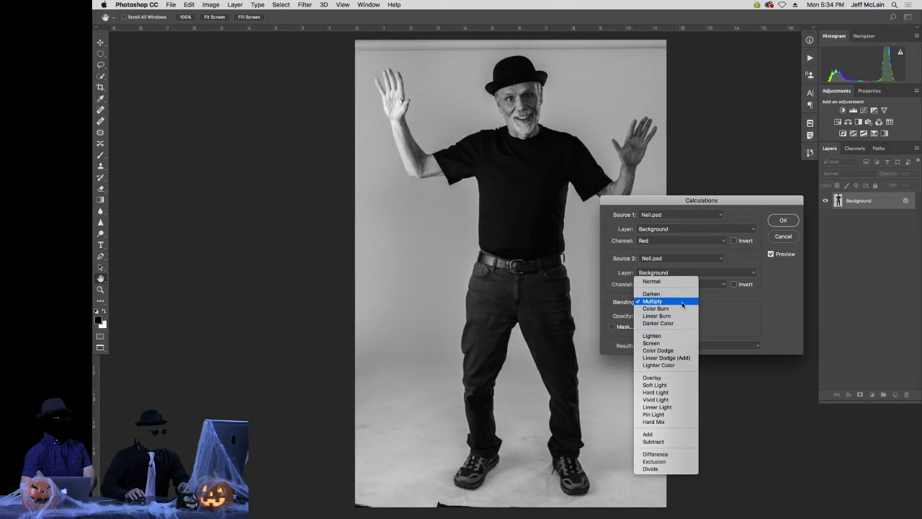
pyautogui.click(674, 310)
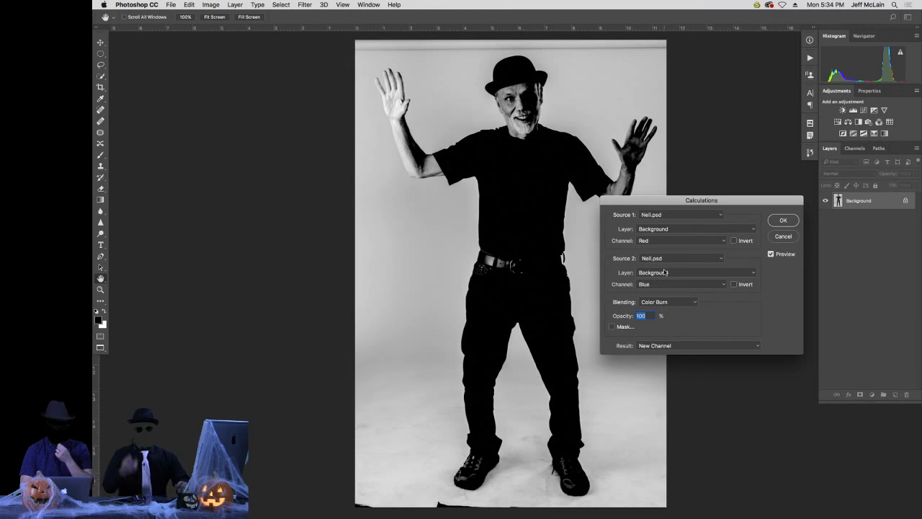
pyautogui.click(783, 220)
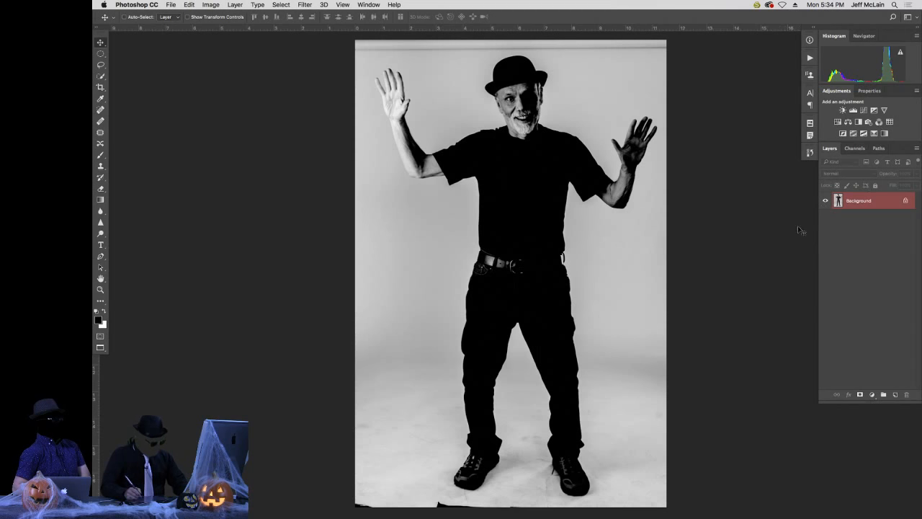
# Apply Levels to the Alpha 1 channel, sampling the grey backdrop beside the legs as the white point.
pyautogui.click(855, 147)
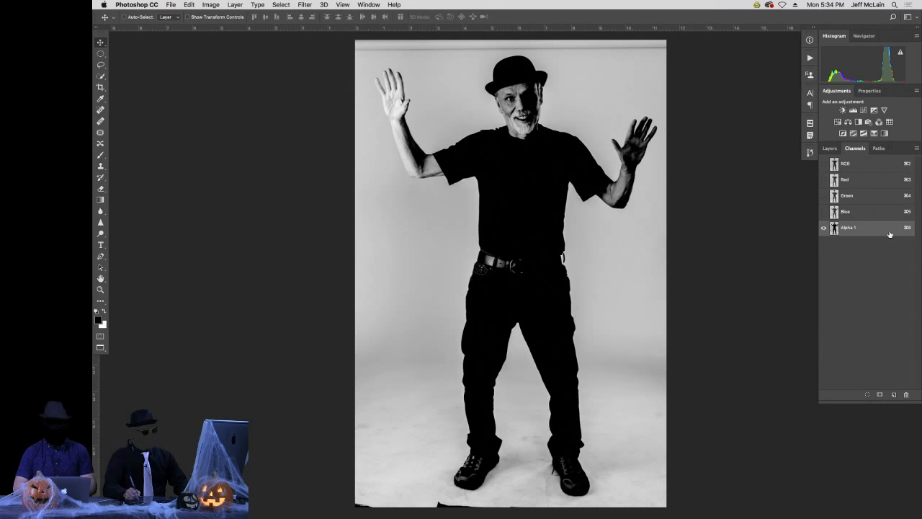
pyautogui.press('super+l')
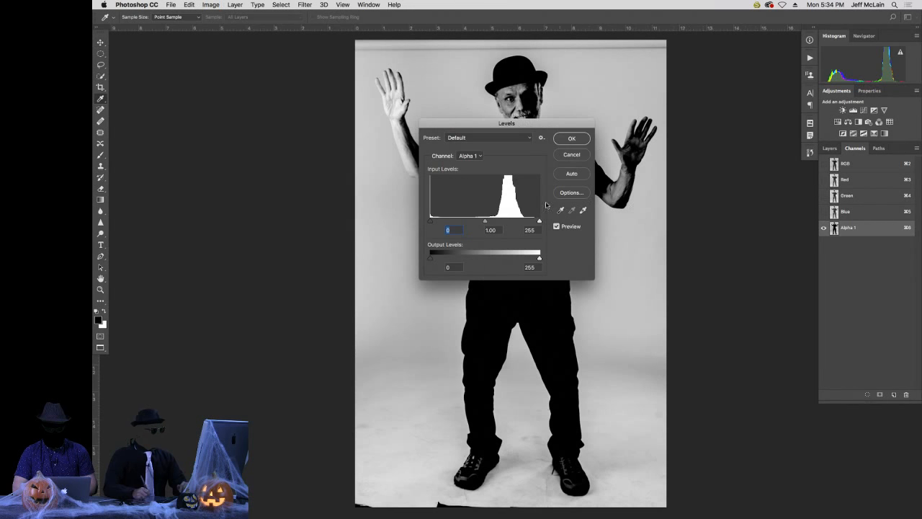
pyautogui.moveTo(568, 128); pyautogui.dragTo(748, 233)
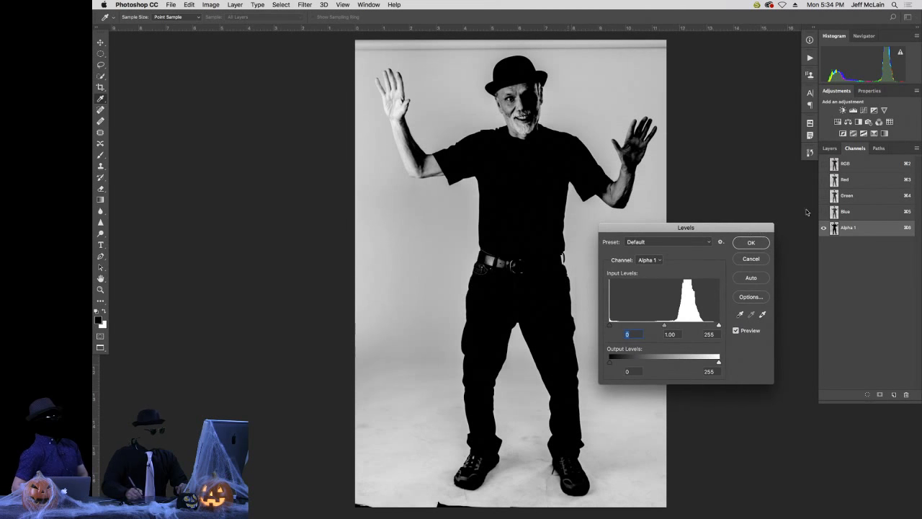
pyautogui.click(762, 315)
pyautogui.click(422, 345)
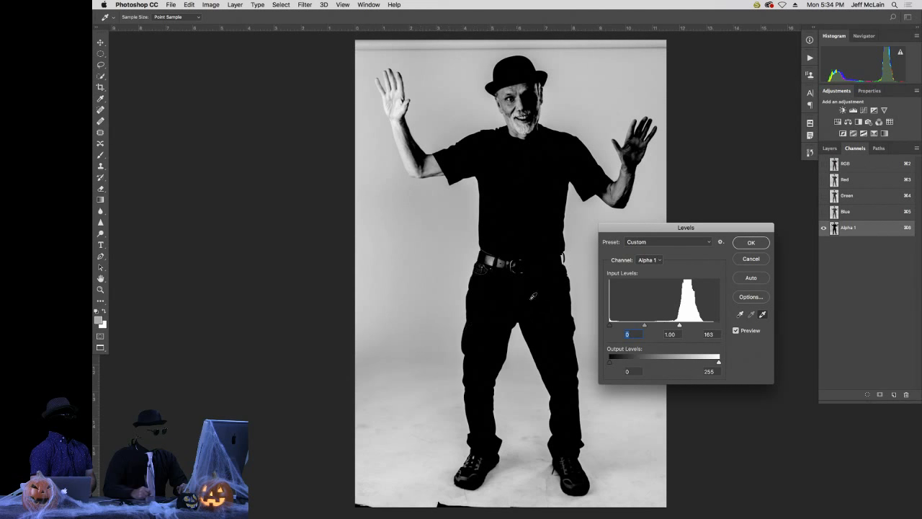
pyautogui.click(751, 242)
# Lasso the face, shirt front and belt area in the alpha channel, fill it with black and deselect.
pyautogui.press('l')
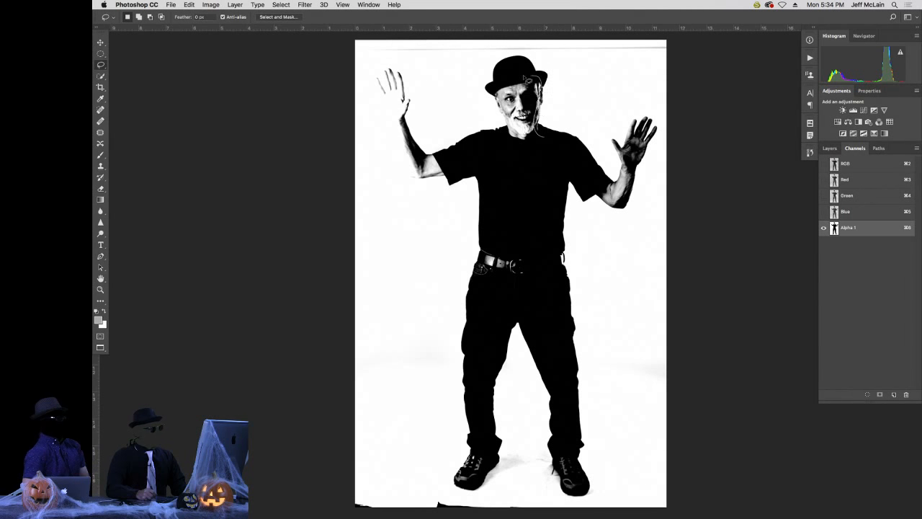
pyautogui.moveTo(545, 94)
pyautogui.mouseDown()
pyautogui.moveTo(504, 89)
pyautogui.moveTo(500, 105)
pyautogui.mouseUp()
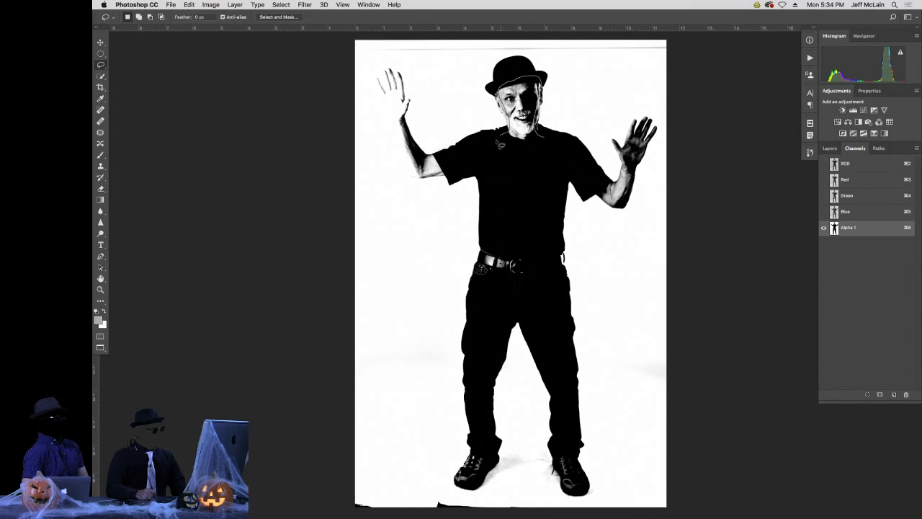
pyautogui.moveTo(500, 144)
pyautogui.mouseDown()
pyautogui.moveTo(481, 276)
pyautogui.moveTo(514, 295)
pyautogui.moveTo(552, 290)
pyautogui.moveTo(550, 178)
pyautogui.moveTo(569, 172)
pyautogui.moveTo(553, 137)
pyautogui.mouseUp()
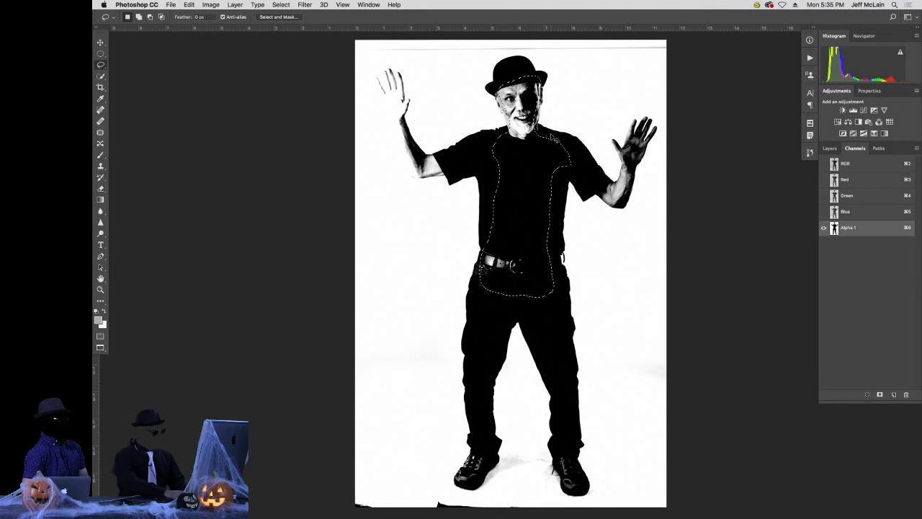
pyautogui.press('d')
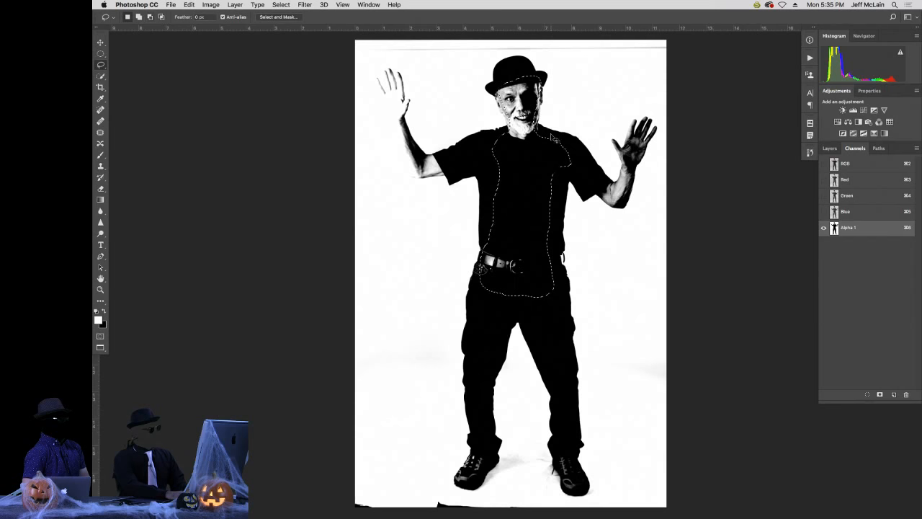
pyautogui.press('super+BackSpace')
pyautogui.press('super+d')
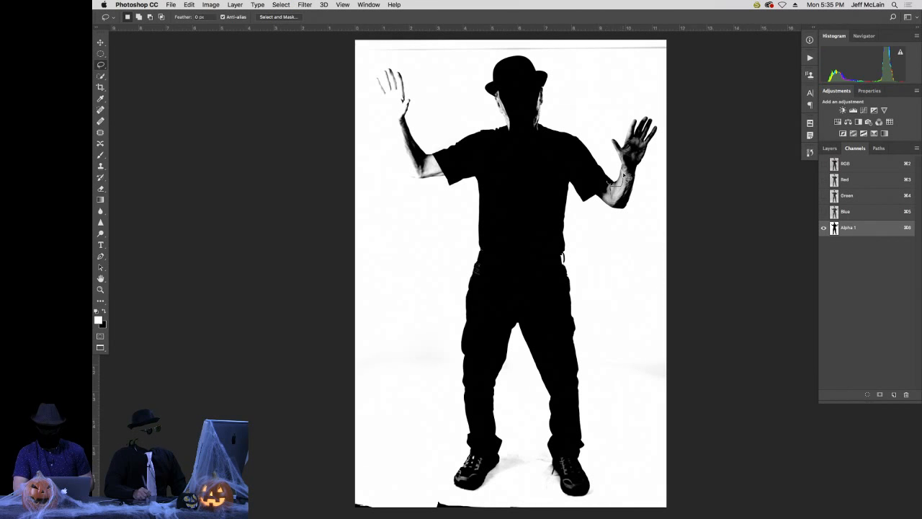
# Lasso the inside of the forearm on the image's right side, fill it with black and deselect.
pyautogui.moveTo(624, 176)
pyautogui.mouseDown()
pyautogui.moveTo(641, 154)
pyautogui.moveTo(625, 203)
pyautogui.moveTo(601, 187)
pyautogui.mouseUp()
pyautogui.press('super+BackSpace')
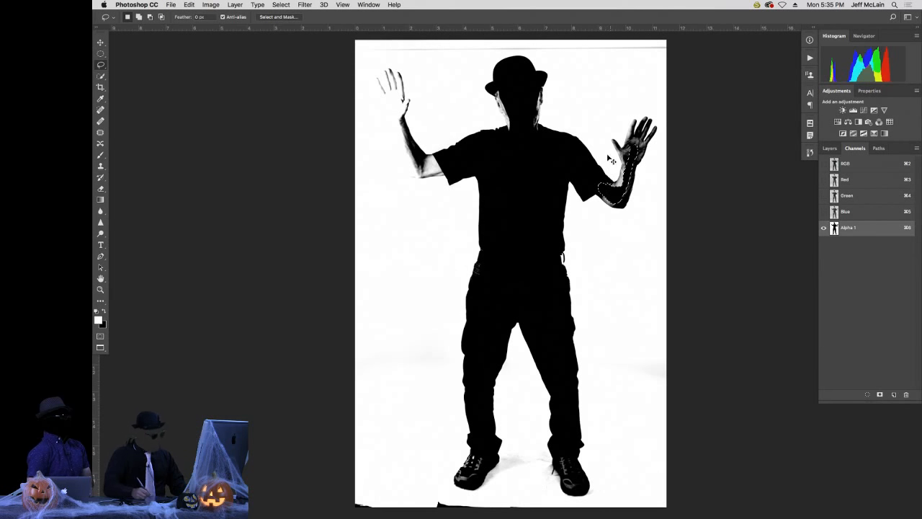
pyautogui.press('super+d')
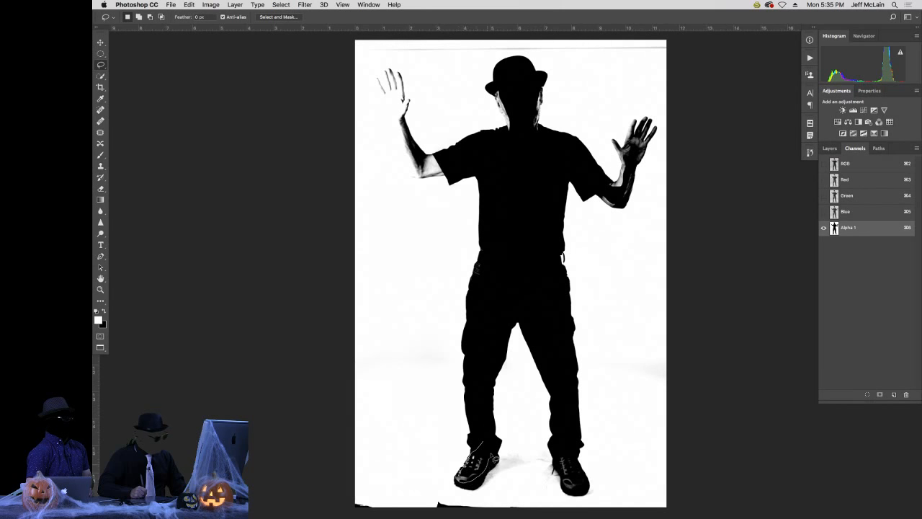
# Lasso the insides of both shoes, fill them with black and deselect.
pyautogui.moveTo(556, 452)
pyautogui.mouseDown()
pyautogui.moveTo(571, 497)
pyautogui.moveTo(589, 496)
pyautogui.moveTo(582, 468)
pyautogui.moveTo(558, 452)
pyautogui.mouseUp()
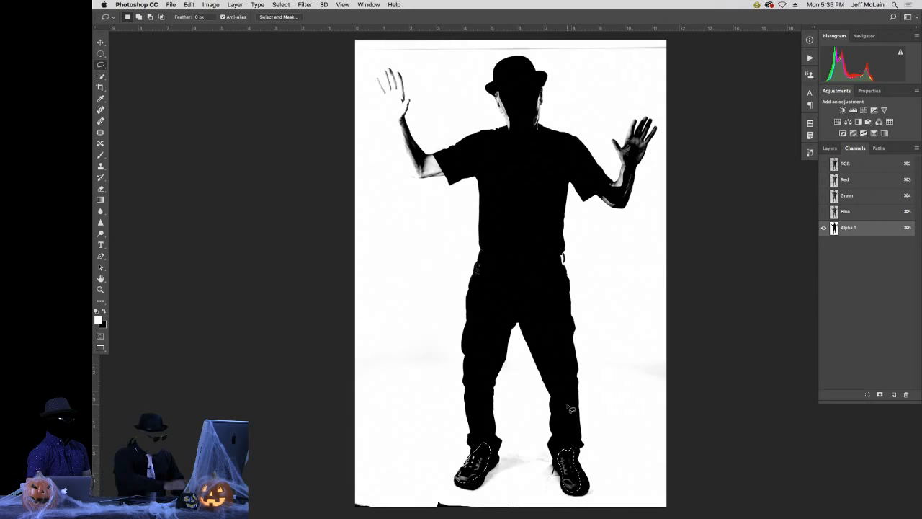
pyautogui.press('BackSpace')
pyautogui.press('super+d')
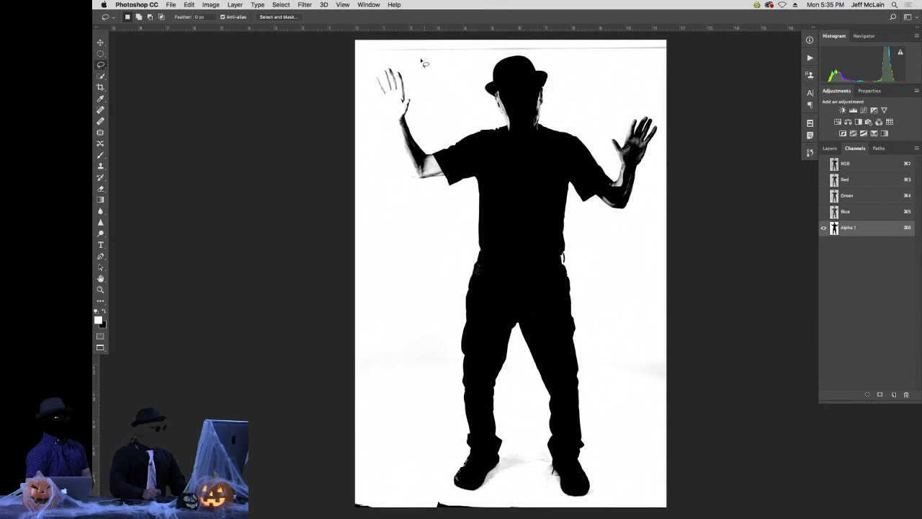
# Lasso the strips along the image's upper and lower edges, fill them with white and deselect.
pyautogui.moveTo(425, 58)
pyautogui.mouseDown()
pyautogui.moveTo(545, 4)
pyautogui.moveTo(709, 61)
pyautogui.moveTo(476, 59)
pyautogui.mouseUp()
pyautogui.moveTo(438, 478)
pyautogui.mouseDown()
pyautogui.moveTo(329, 504)
pyautogui.moveTo(555, 515)
pyautogui.moveTo(648, 508)
pyautogui.moveTo(652, 492)
pyautogui.moveTo(491, 498)
pyautogui.moveTo(421, 474)
pyautogui.mouseUp()
pyautogui.hotkey('alt', 'BackSpace')
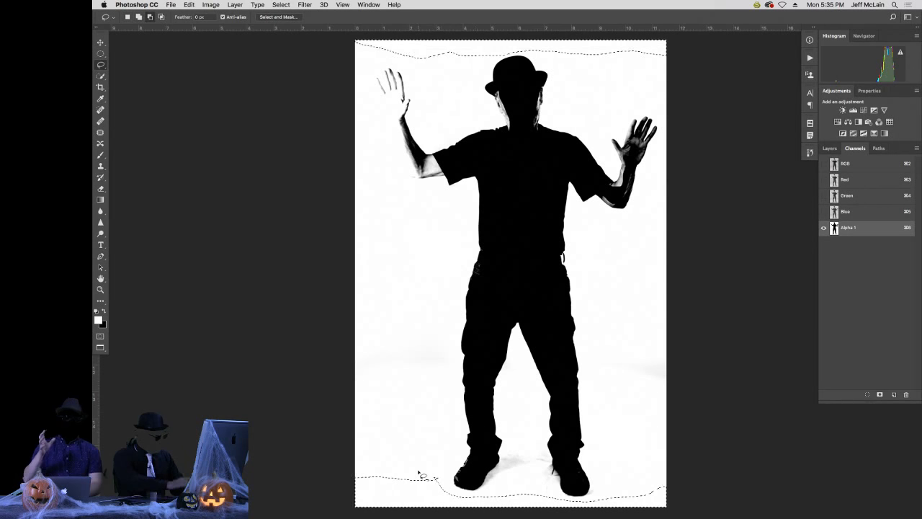
pyautogui.press('super+d')
# Paint black with an Overlay-mode brush over the arm and hand on the image's right and over the face edges.
pyautogui.press('b')
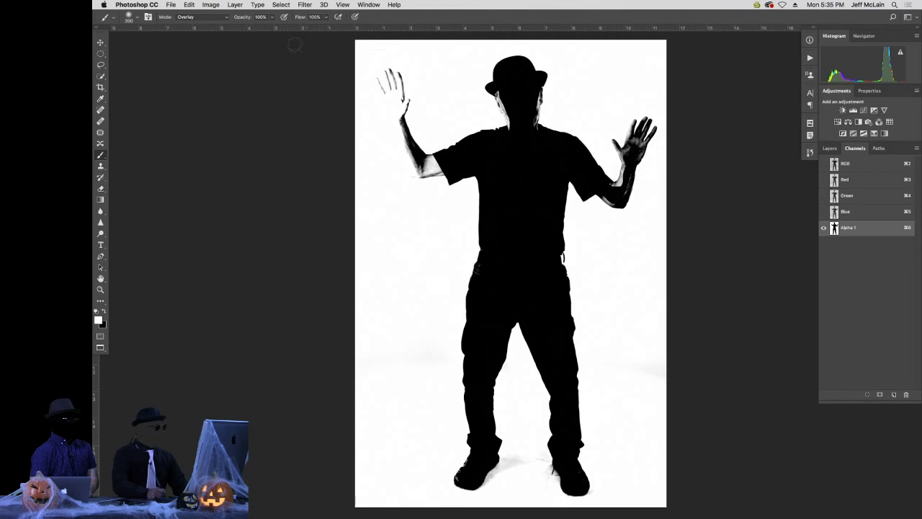
pyautogui.click(209, 16)
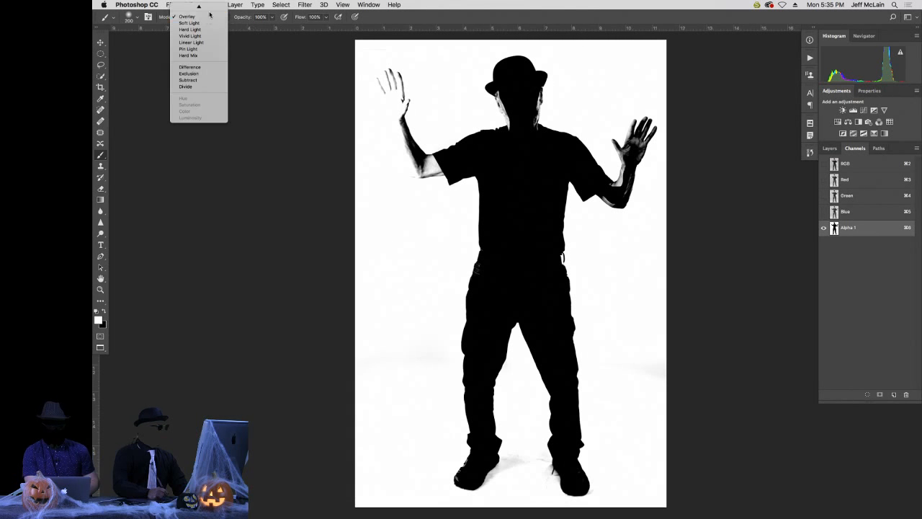
pyautogui.click(188, 16)
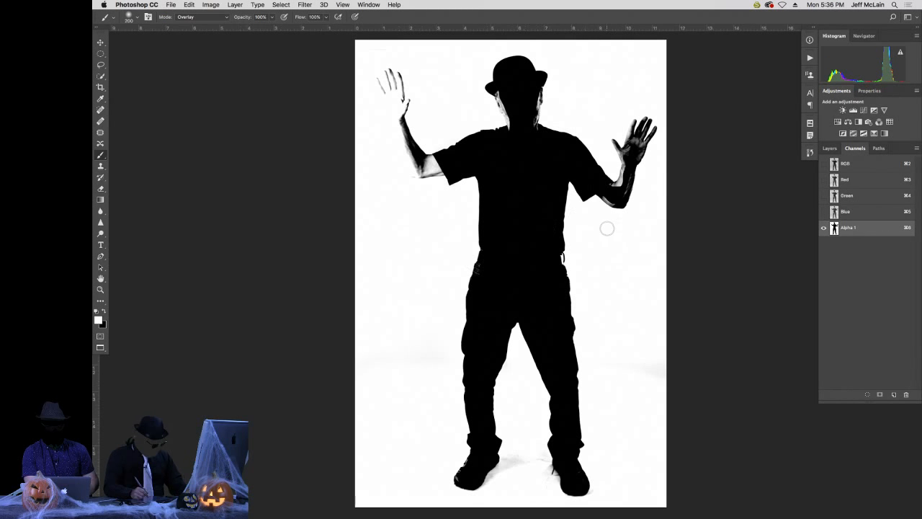
pyautogui.press('x')
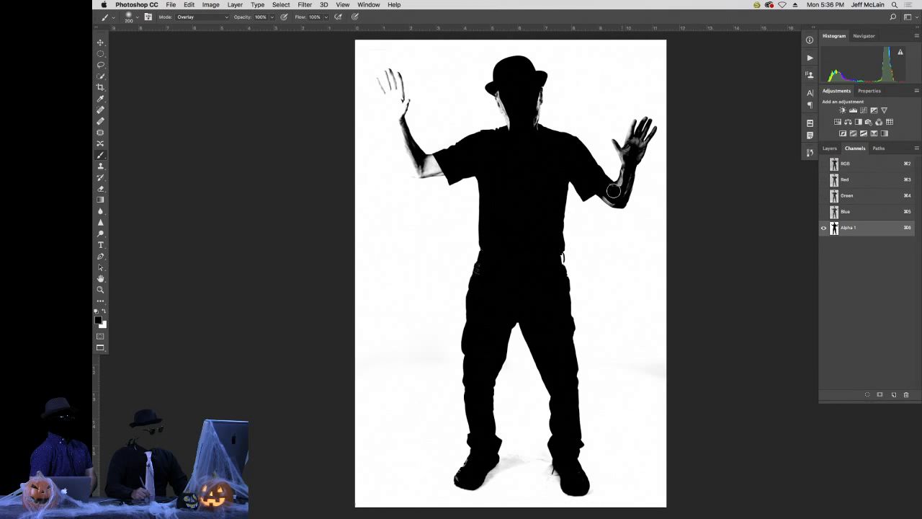
pyautogui.moveTo(612, 191)
pyautogui.mouseDown()
pyautogui.moveTo(641, 116)
pyautogui.moveTo(630, 160)
pyautogui.moveTo(612, 143)
pyautogui.mouseUp()
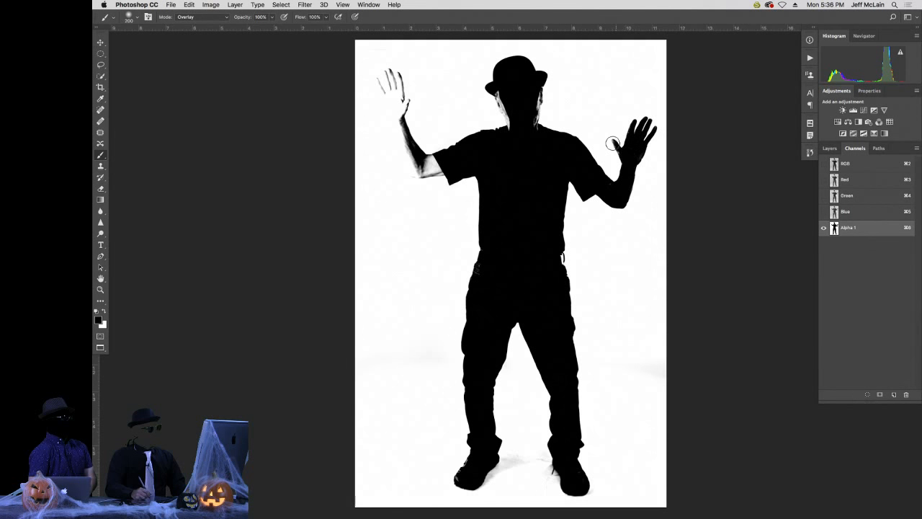
pyautogui.moveTo(508, 101)
pyautogui.mouseDown()
pyautogui.moveTo(511, 131)
pyautogui.moveTo(505, 108)
pyautogui.moveTo(529, 94)
pyautogui.mouseUp()
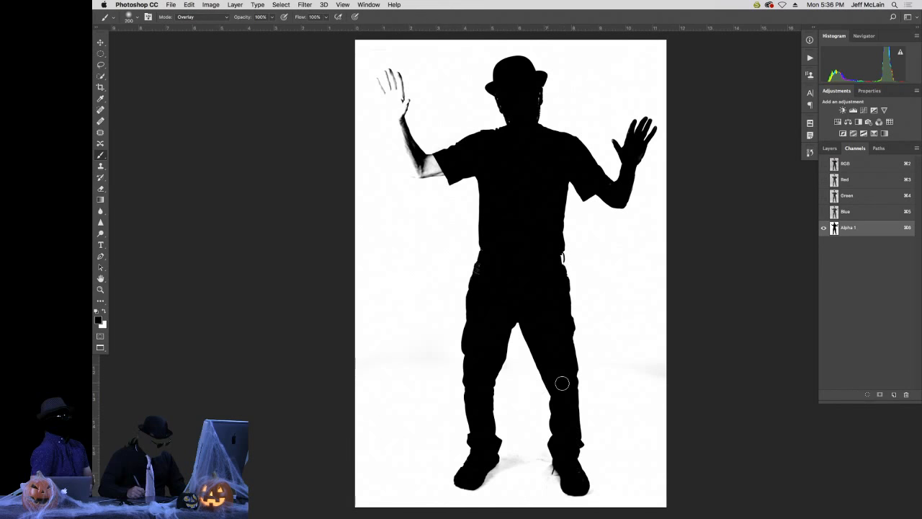
# Paint white over the shadows around the shoes and the grey backdrop patches, enlarging the Overlay brush to 700.
pyautogui.press('x')
pyautogui.moveTo(479, 472)
pyautogui.mouseDown()
pyautogui.moveTo(539, 461)
pyautogui.moveTo(557, 497)
pyautogui.moveTo(576, 499)
pyautogui.moveTo(594, 475)
pyautogui.mouseUp()
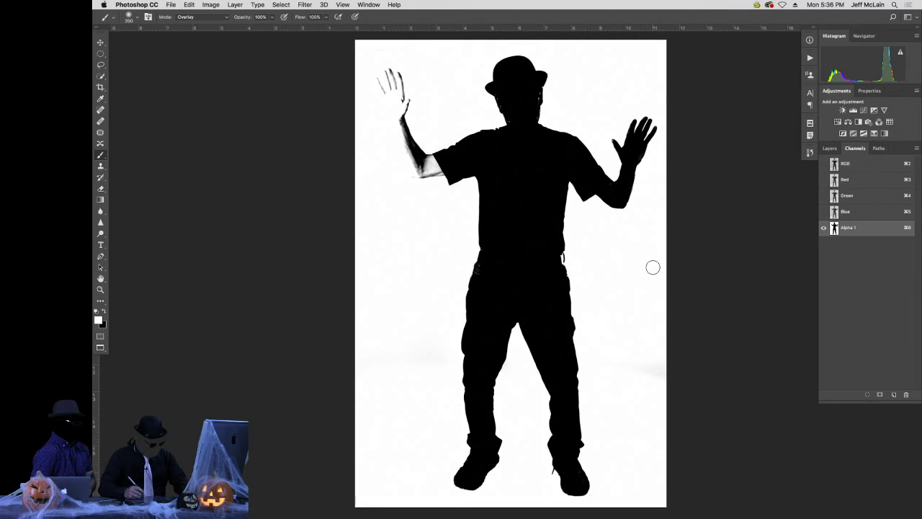
pyautogui.press(']')
pyautogui.press(']')
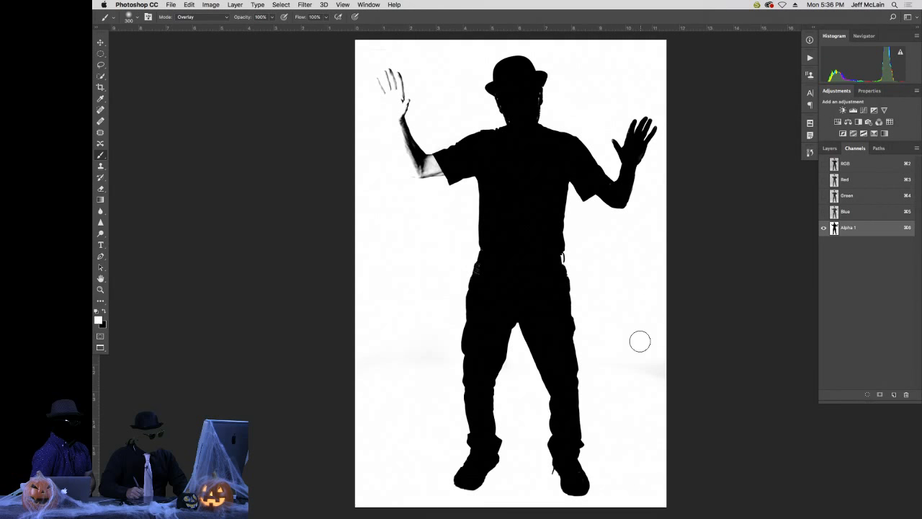
pyautogui.press(']')
pyautogui.press(']')
pyautogui.press(']')
pyautogui.press(']')
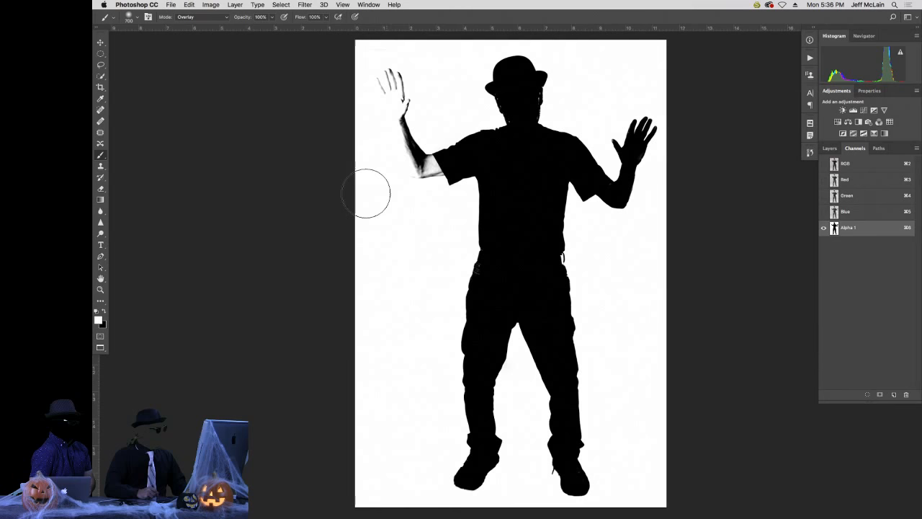
# Lasso just inside the outline of the face and neck below the hat, fill it with black and deselect.
pyautogui.moveTo(595, 59); pyautogui.dragTo(480, 133)
pyautogui.press('l')
pyautogui.moveTo(436, 215)
pyautogui.mouseDown()
pyautogui.moveTo(402, 206)
pyautogui.moveTo(401, 232)
pyautogui.mouseUp()
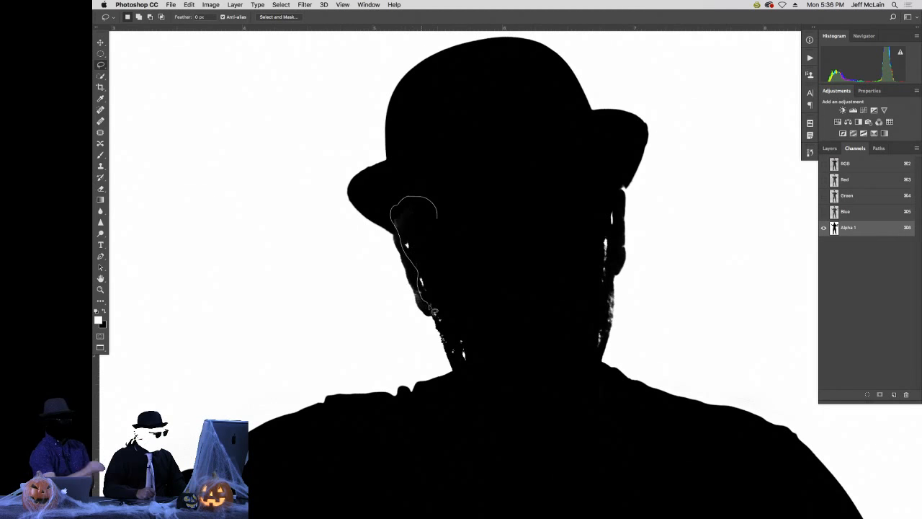
pyautogui.moveTo(454, 360)
pyautogui.mouseDown()
pyautogui.moveTo(555, 380)
pyautogui.moveTo(592, 356)
pyautogui.mouseUp()
pyautogui.moveTo(616, 290)
pyautogui.mouseDown()
pyautogui.moveTo(621, 232)
pyautogui.moveTo(590, 188)
pyautogui.moveTo(542, 180)
pyautogui.mouseUp()
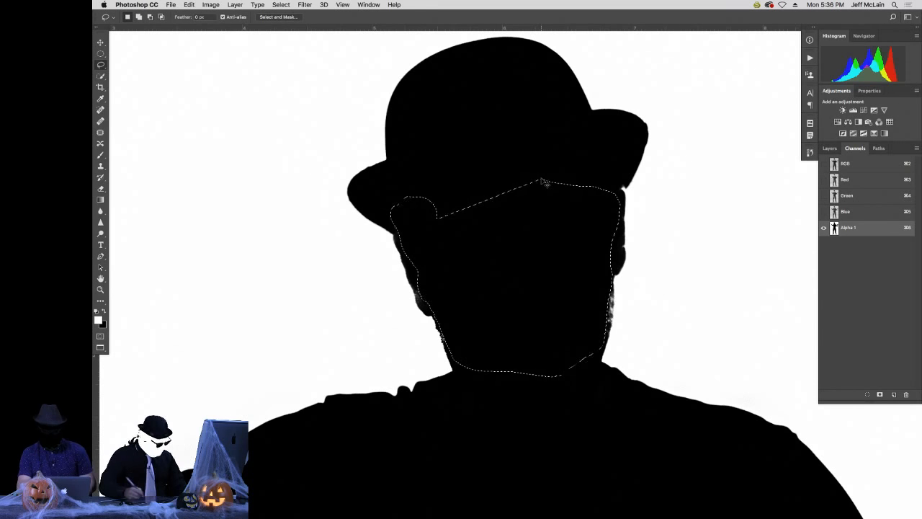
pyautogui.press('super+d')
# Paint black with an Overlay brush of size 175 over the light specks at the face's edge and the patch at the waist.
pyautogui.press('b')
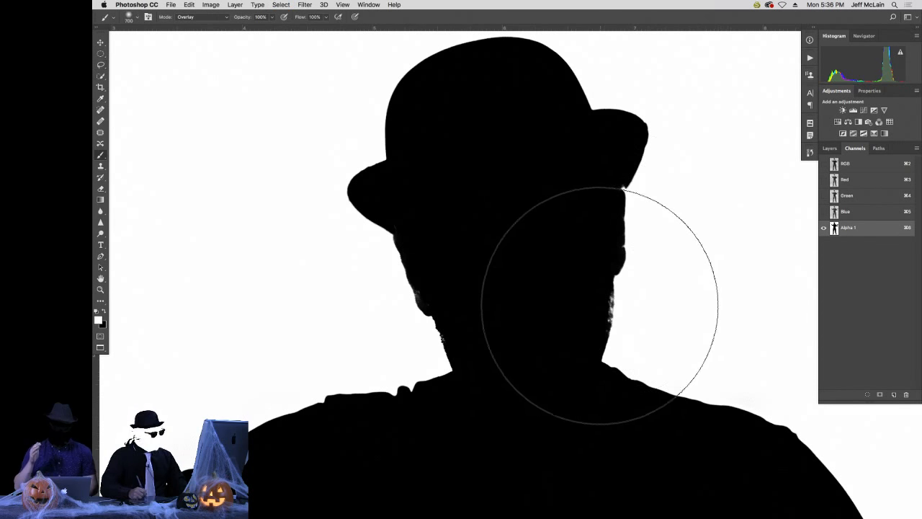
pyautogui.press('[')
pyautogui.press('[')
pyautogui.press('[')
pyautogui.press('[')
pyautogui.press('[')
pyautogui.press('[')
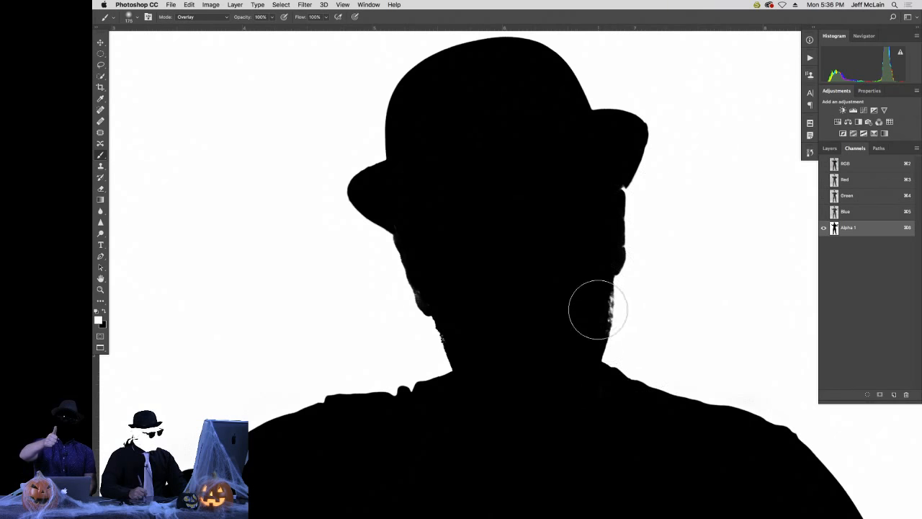
pyautogui.press('x')
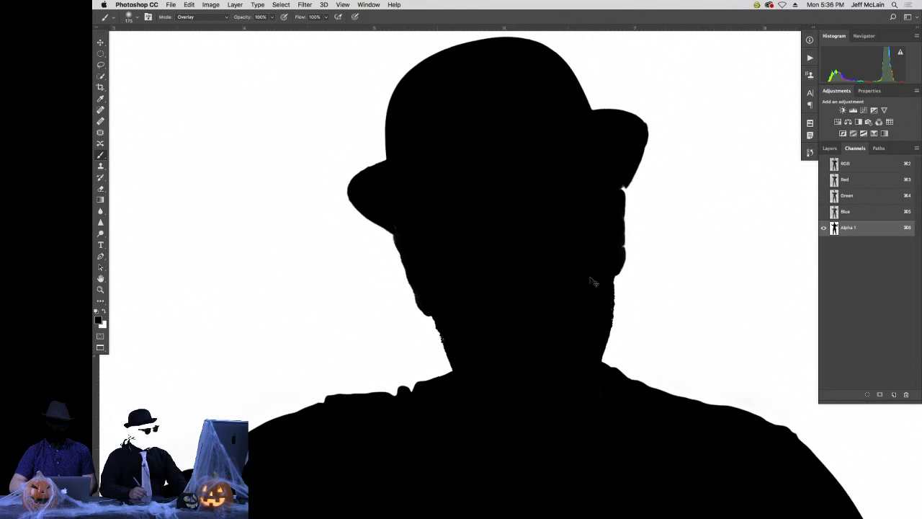
pyautogui.press('super+0')
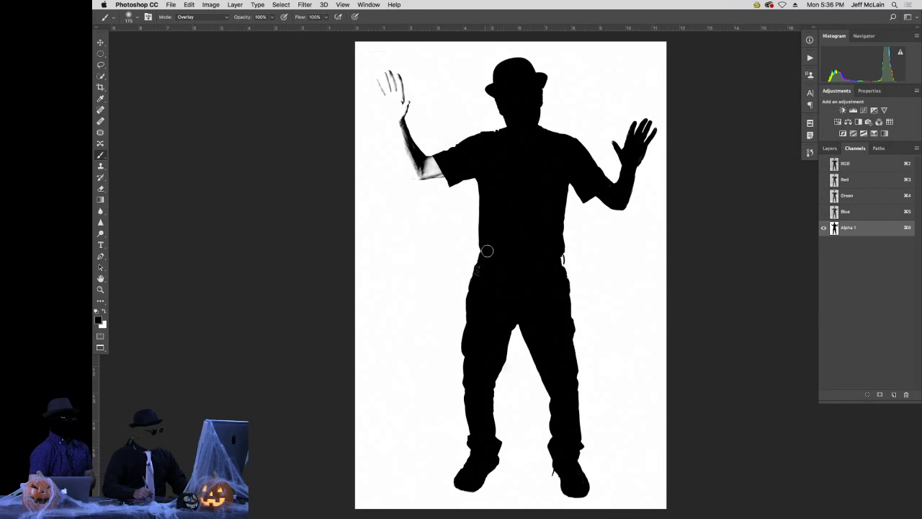
pyautogui.moveTo(481, 267); pyautogui.dragTo(490, 272)
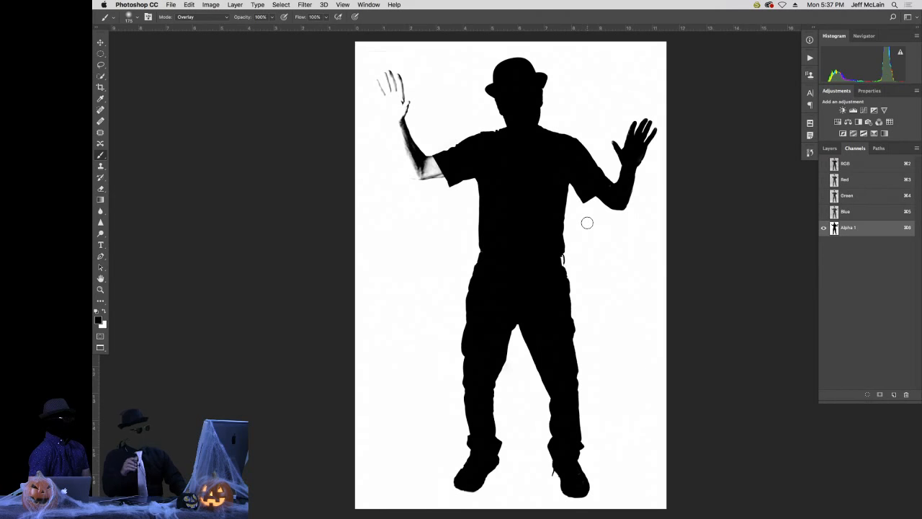
# Invert the alpha channel and paint white over the grey specks on the hand and forearm at the image's right.
pyautogui.press('super+i')
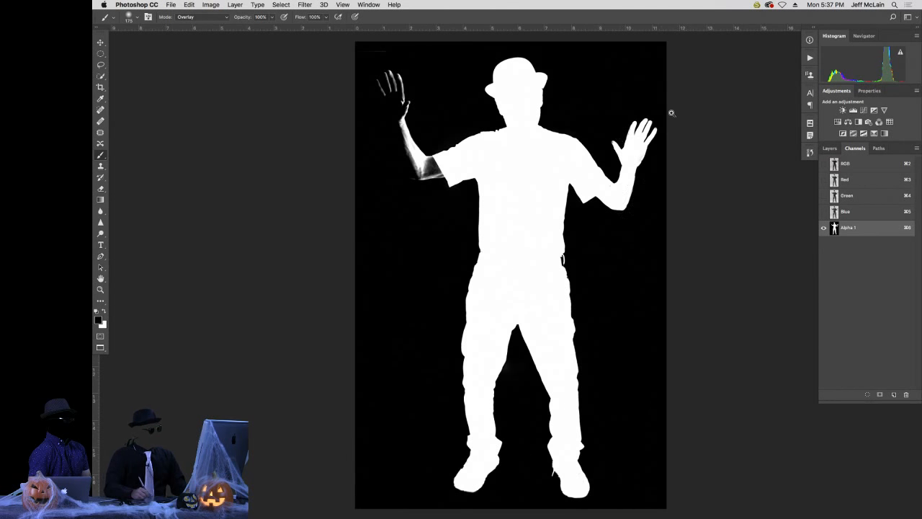
pyautogui.moveTo(666, 90); pyautogui.dragTo(555, 231)
pyautogui.moveTo(676, 157); pyautogui.dragTo(661, 197)
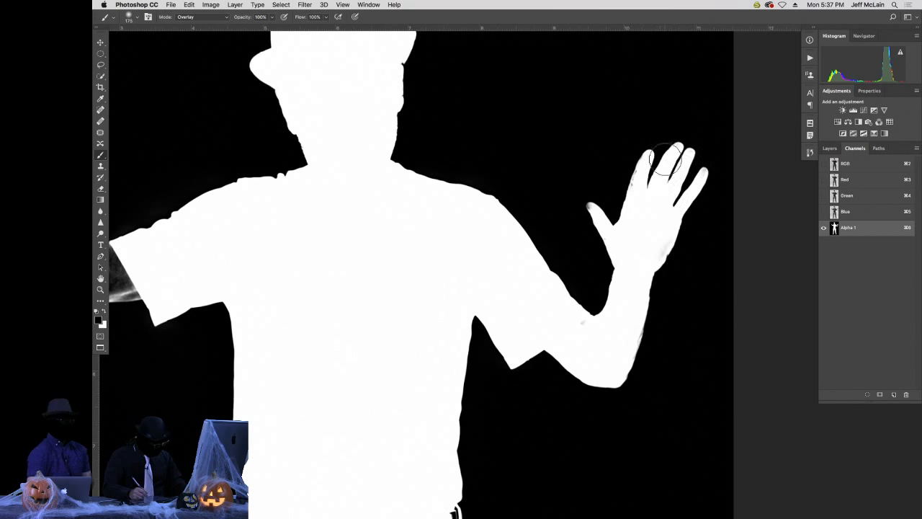
pyautogui.press('x')
pyautogui.moveTo(664, 160)
pyautogui.mouseDown()
pyautogui.moveTo(669, 199)
pyautogui.moveTo(648, 180)
pyautogui.moveTo(617, 222)
pyautogui.moveTo(592, 207)
pyautogui.moveTo(613, 254)
pyautogui.moveTo(597, 317)
pyautogui.moveTo(570, 313)
pyautogui.moveTo(628, 320)
pyautogui.moveTo(636, 298)
pyautogui.moveTo(628, 335)
pyautogui.moveTo(688, 193)
pyautogui.mouseUp()
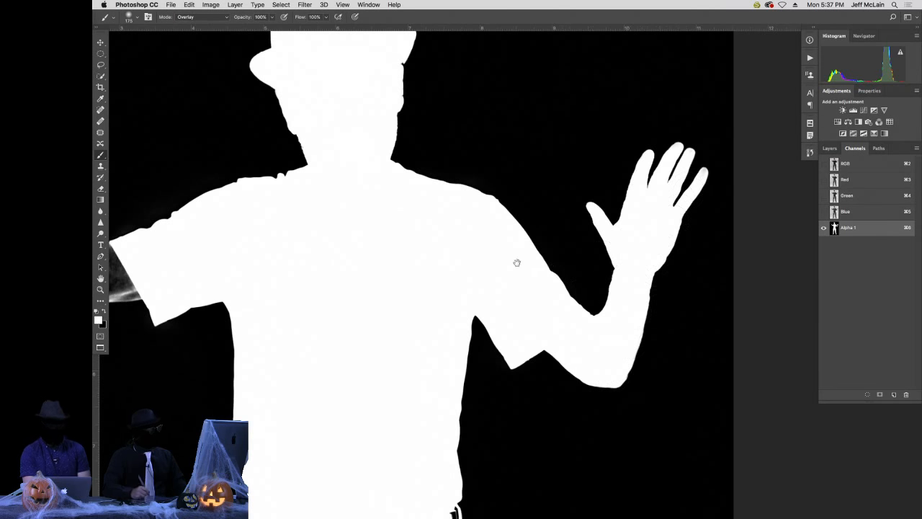
# Inspect the mask's outline from the waist down to the shoes.
pyautogui.moveTo(516, 263); pyautogui.dragTo(540, 321)
pyautogui.moveTo(522, 363); pyautogui.dragTo(519, 155)
pyautogui.moveTo(523, 368); pyautogui.dragTo(524, 228)
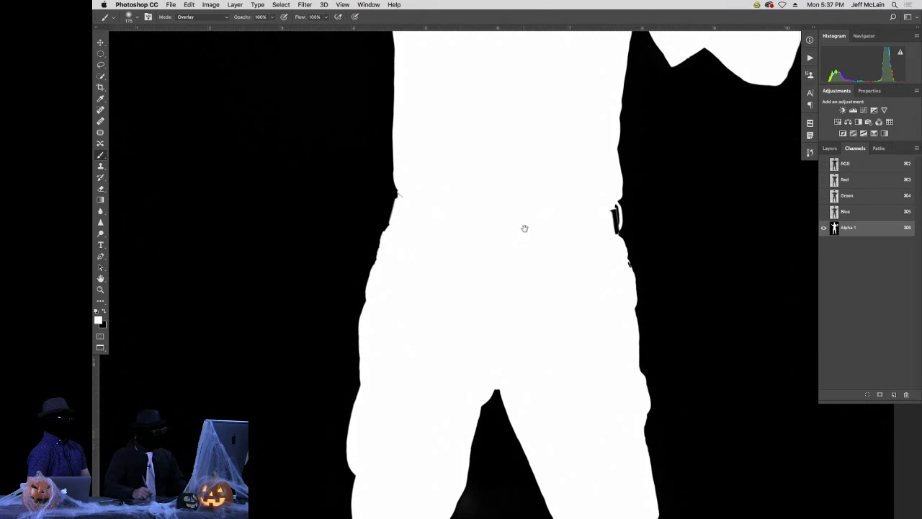
pyautogui.moveTo(593, 290); pyautogui.dragTo(578, 193)
pyautogui.moveTo(598, 361); pyautogui.dragTo(600, 181)
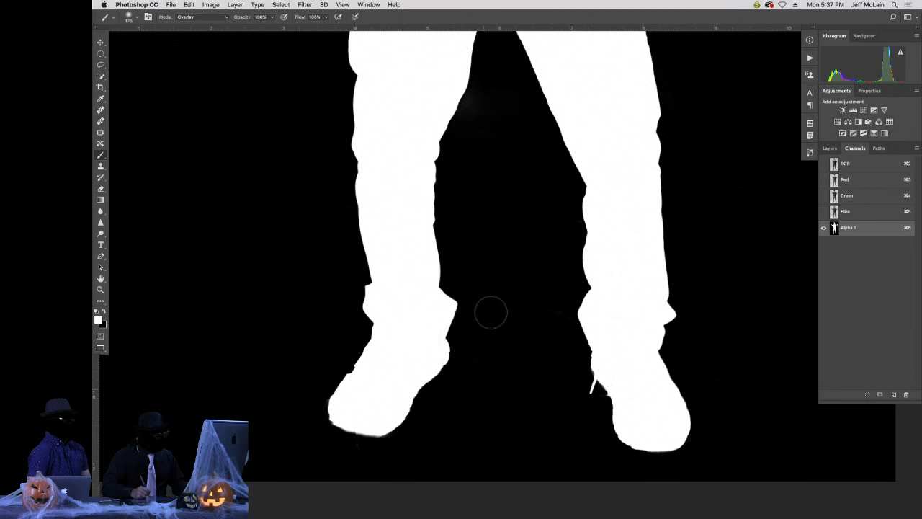
pyautogui.scroll(10, 490, 311)
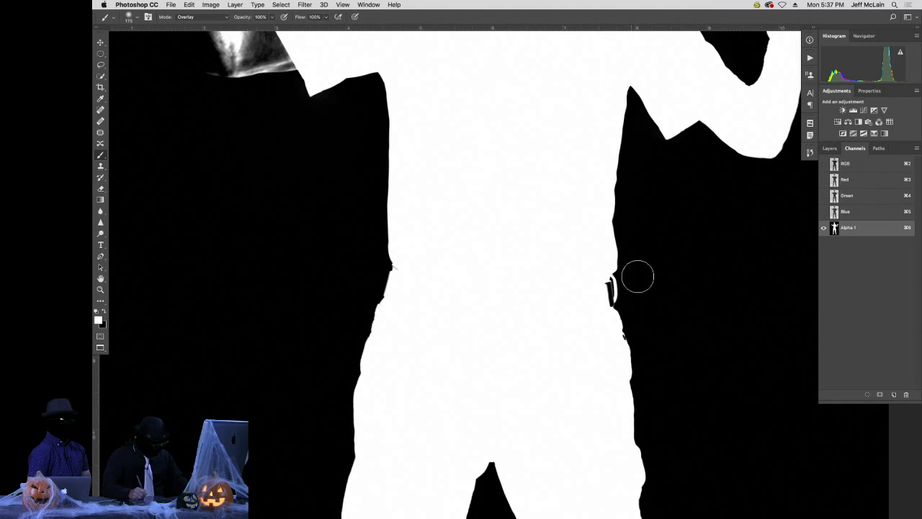
# With the colour image shown beneath the mask overlay, lasso the unmasked end of the belt at the hip, fill it with white and deselect.
pyautogui.press('x')
pyautogui.press('l')
pyautogui.press('`')
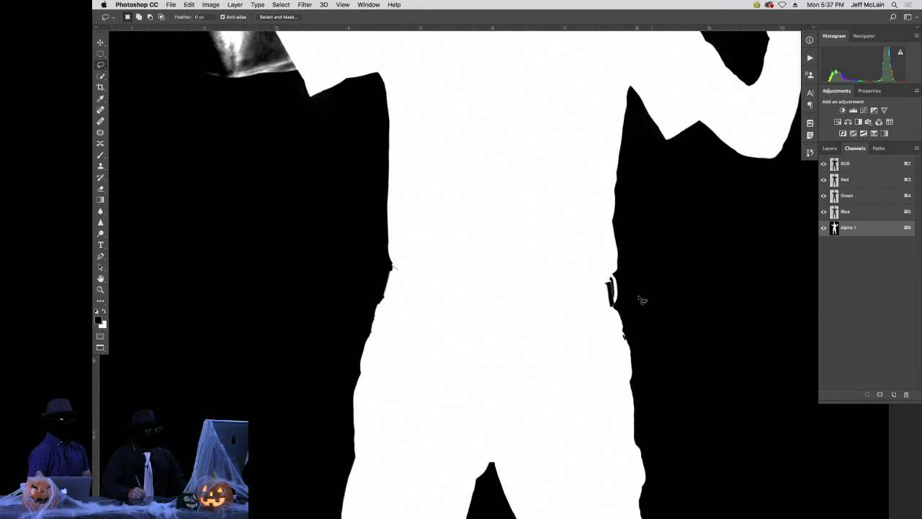
pyautogui.moveTo(582, 326); pyautogui.dragTo(688, 198)
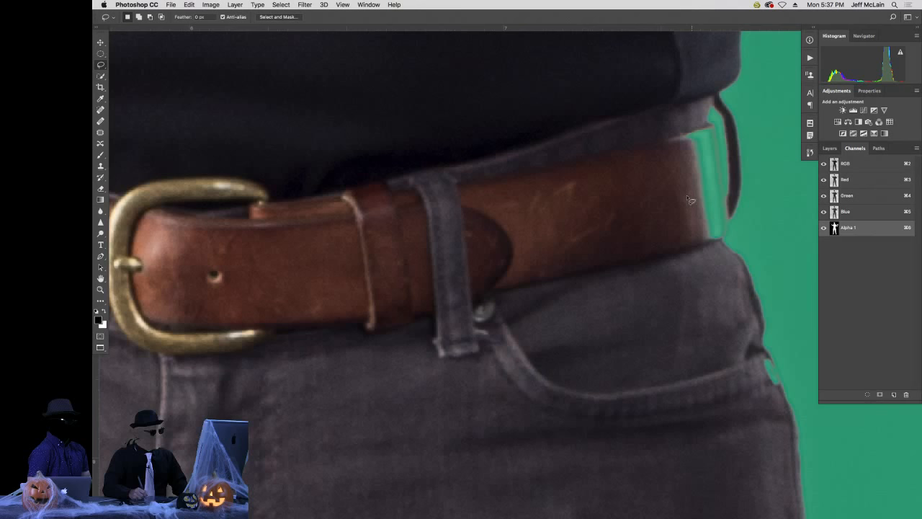
pyautogui.scroll(4, 689, 200)
pyautogui.hscroll(4, 690, 199)
pyautogui.moveTo(545, 229); pyautogui.dragTo(573, 263)
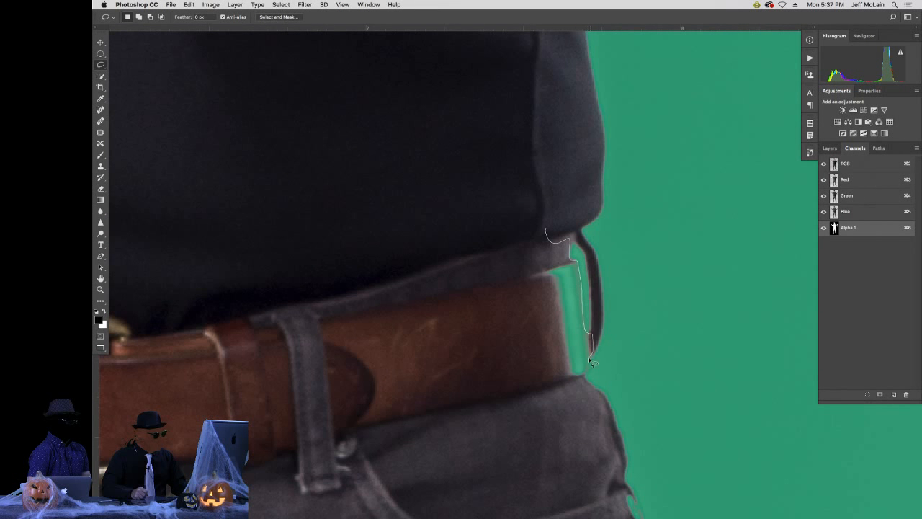
pyautogui.moveTo(591, 361)
pyautogui.mouseDown()
pyautogui.moveTo(545, 368)
pyautogui.moveTo(503, 298)
pyautogui.moveTo(542, 243)
pyautogui.mouseUp()
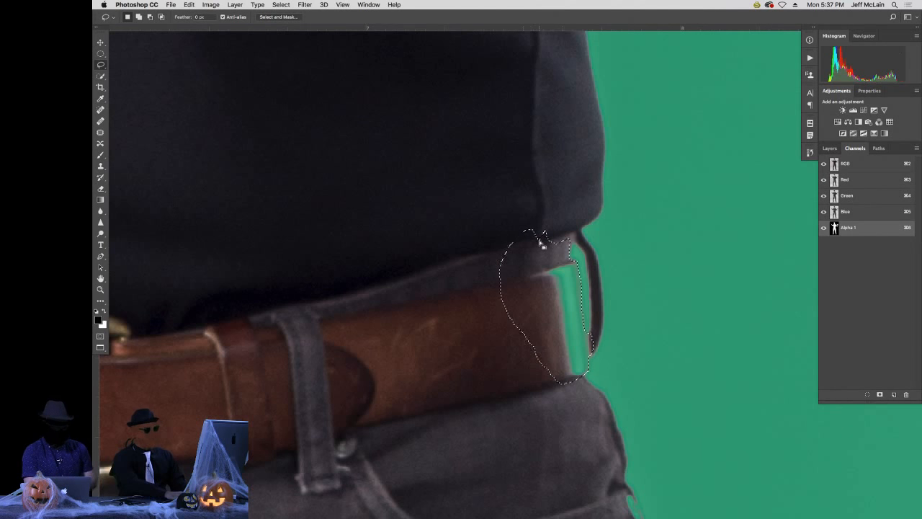
pyautogui.hotkey('alt', 'BackSpace')
pyautogui.press('super+z')
pyautogui.press('super+BackSpace')
pyautogui.press('super+d')
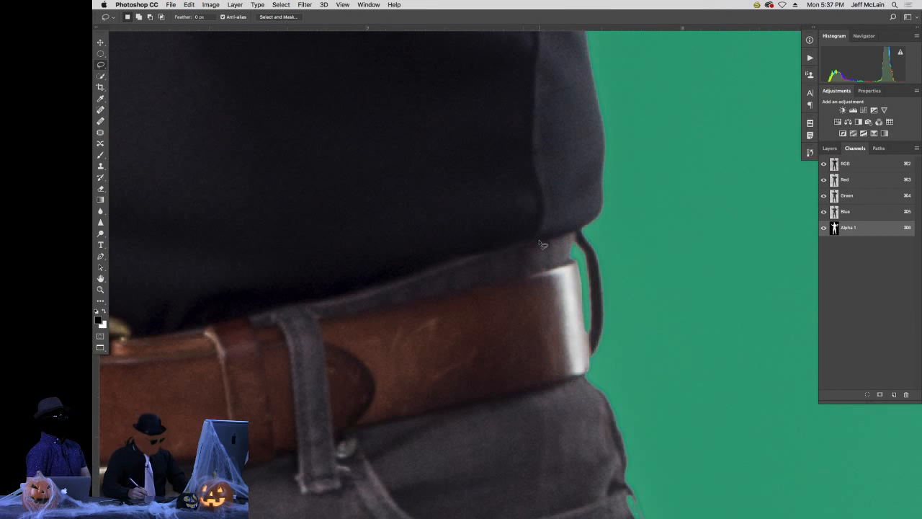
# Return to the RGB composite and use Calculations to create a new channel from Red and inverted Blue with Vivid Light blending.
pyautogui.press('super+0')
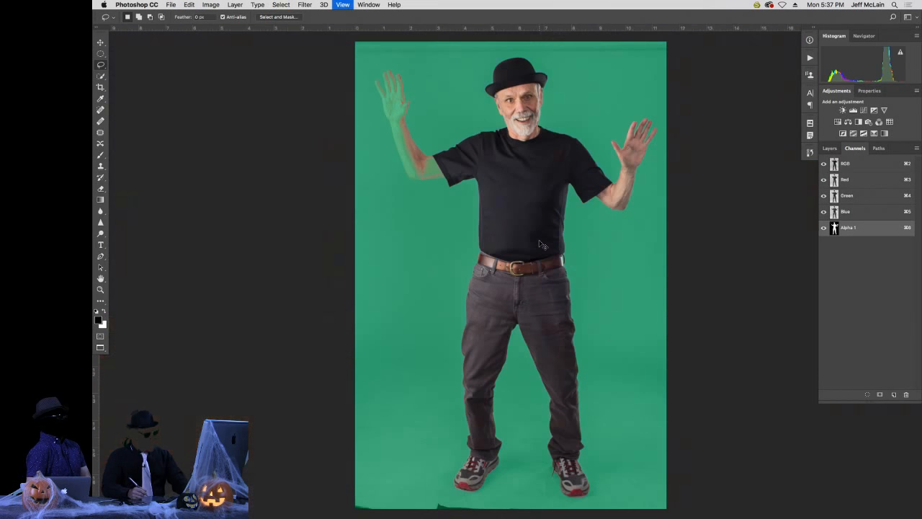
pyautogui.click(824, 164)
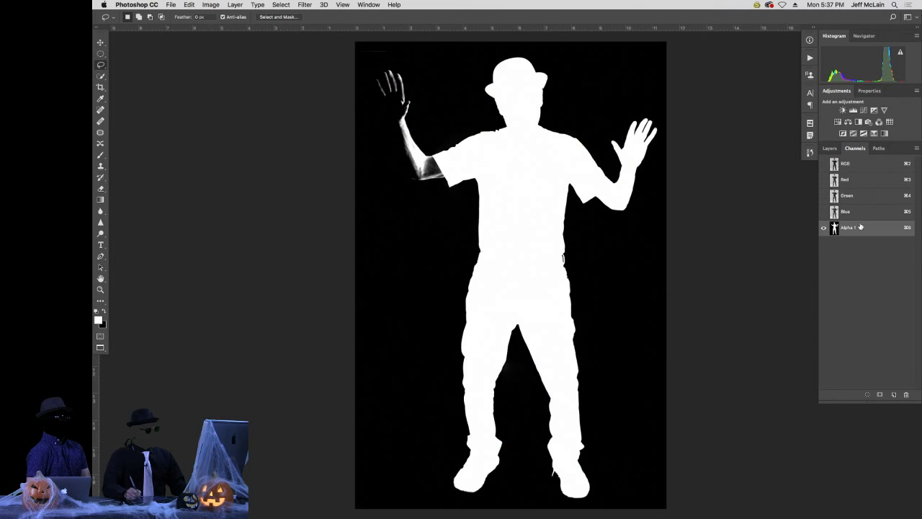
pyautogui.click(858, 166)
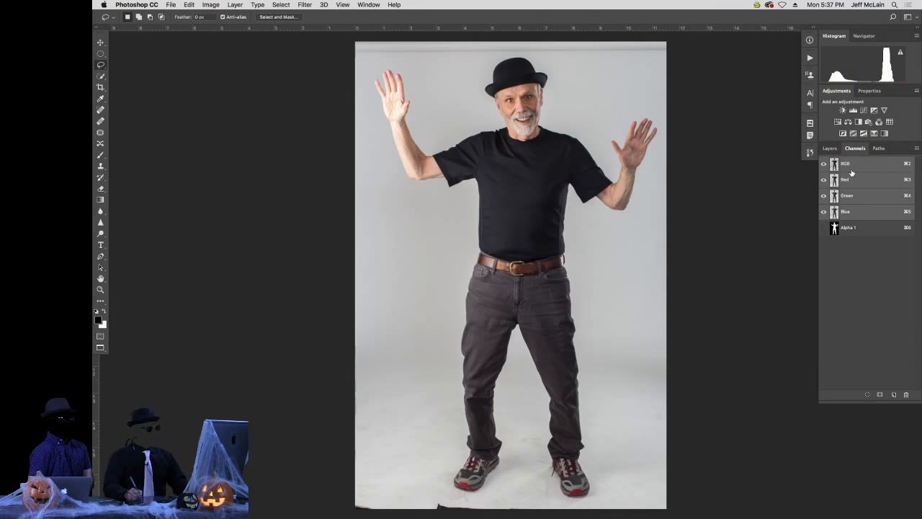
pyautogui.click(210, 5)
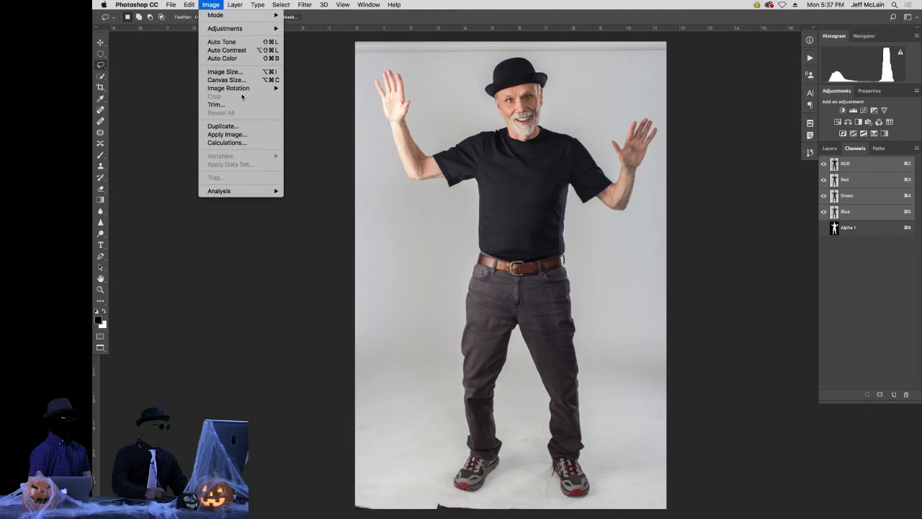
pyautogui.click(225, 143)
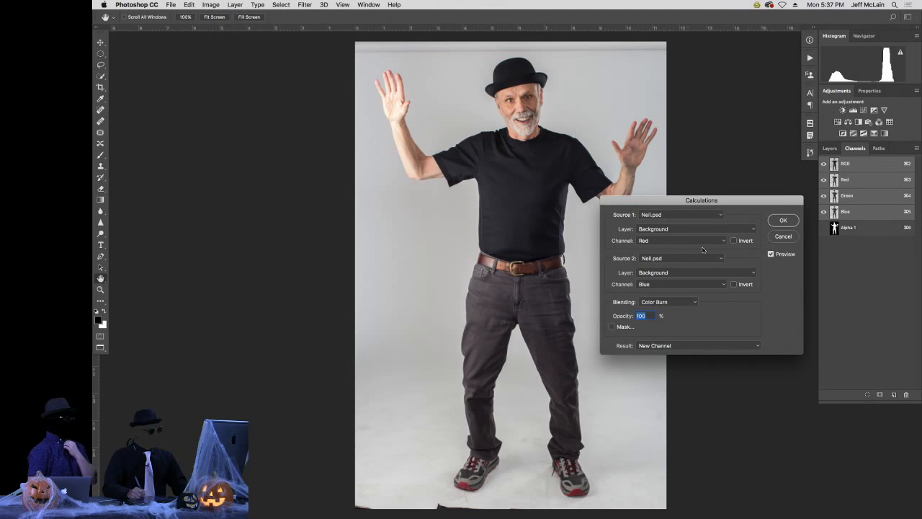
pyautogui.click(680, 284)
pyautogui.click(657, 240)
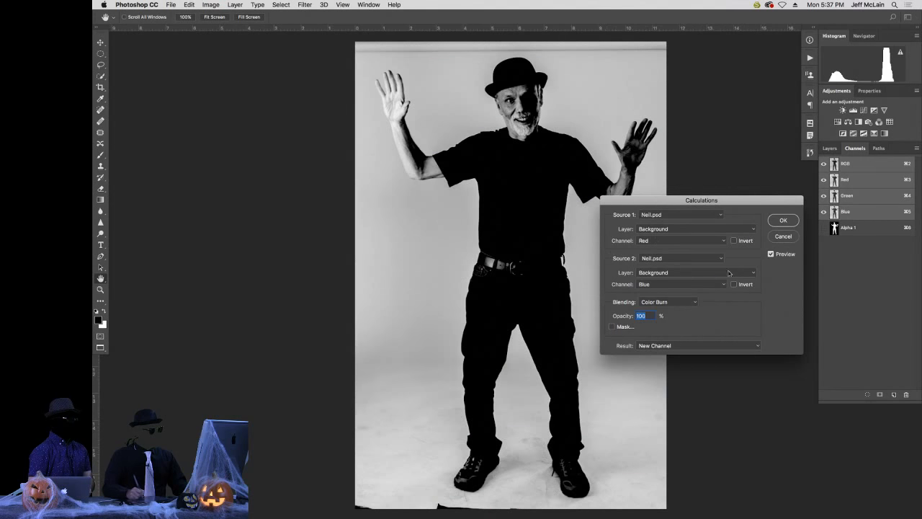
pyautogui.click(664, 303)
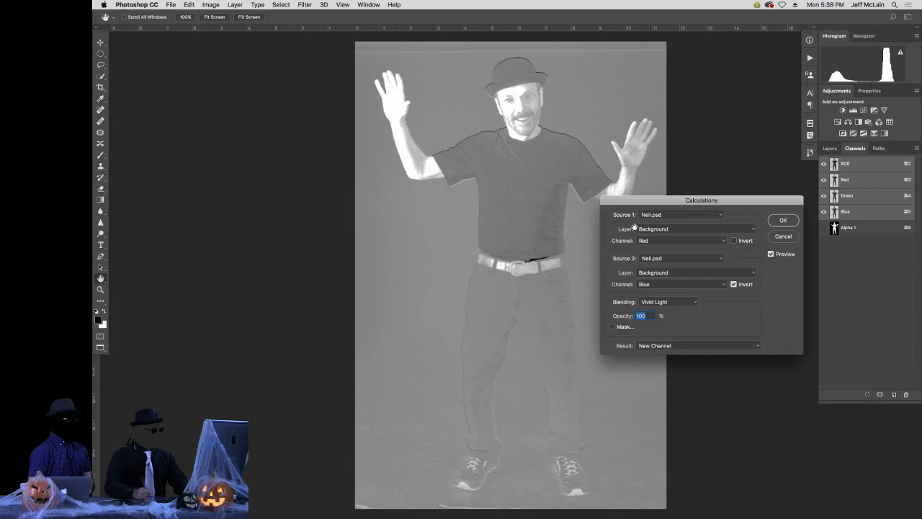
pyautogui.click(783, 221)
# Apply Levels to the new channel, sampling the backdrop beside the torso as the black point.
pyautogui.press('super+l')
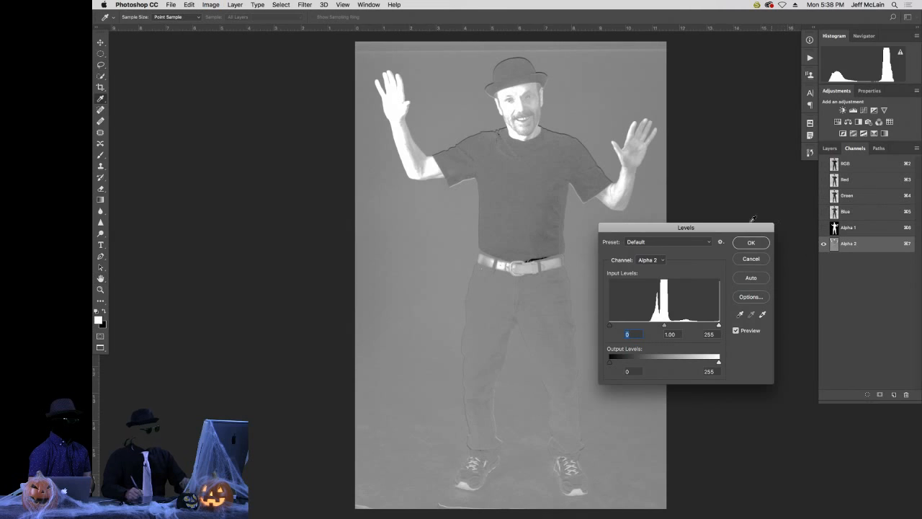
pyautogui.click(740, 314)
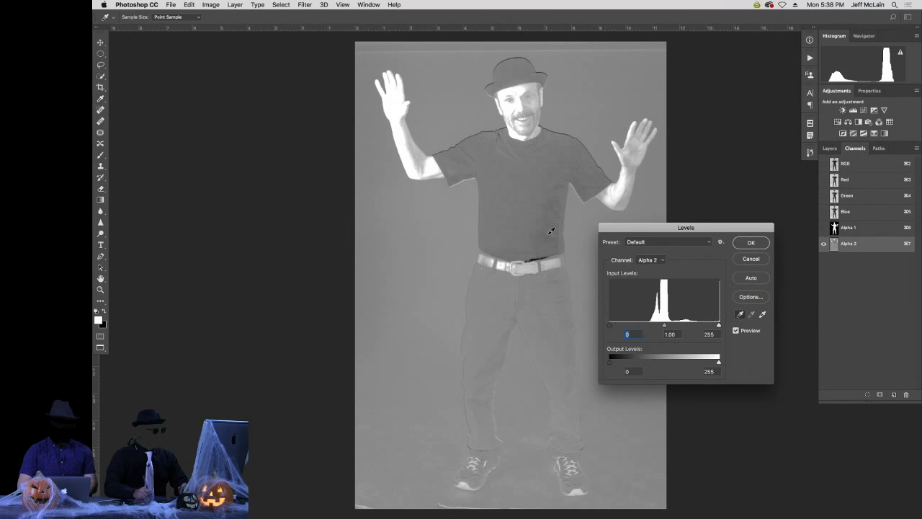
pyautogui.click(456, 222)
pyautogui.click(739, 242)
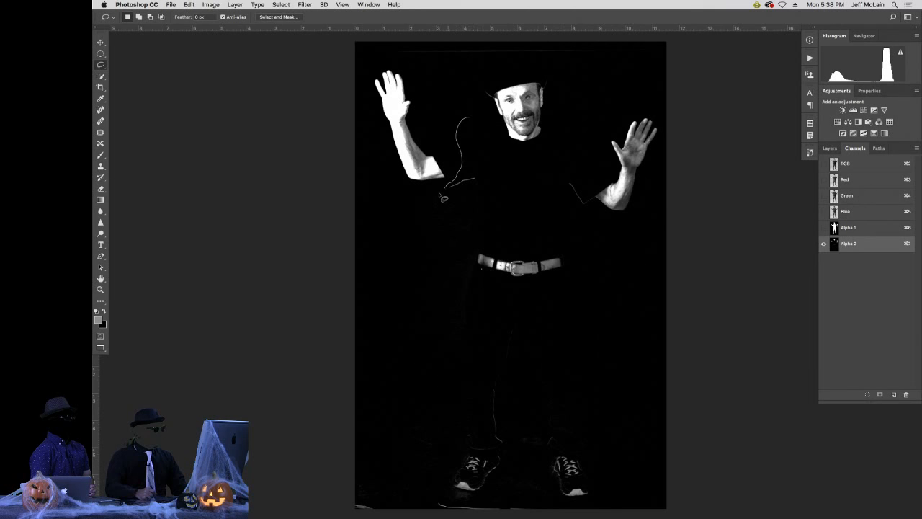
# Lasso the whole figure except the raised arm at the image's left, fill the selection with black and deselect.
pyautogui.moveTo(443, 198)
pyautogui.mouseDown()
pyautogui.moveTo(349, 399)
pyautogui.moveTo(427, 508)
pyautogui.moveTo(534, 400)
pyautogui.moveTo(473, 509)
pyautogui.mouseUp()
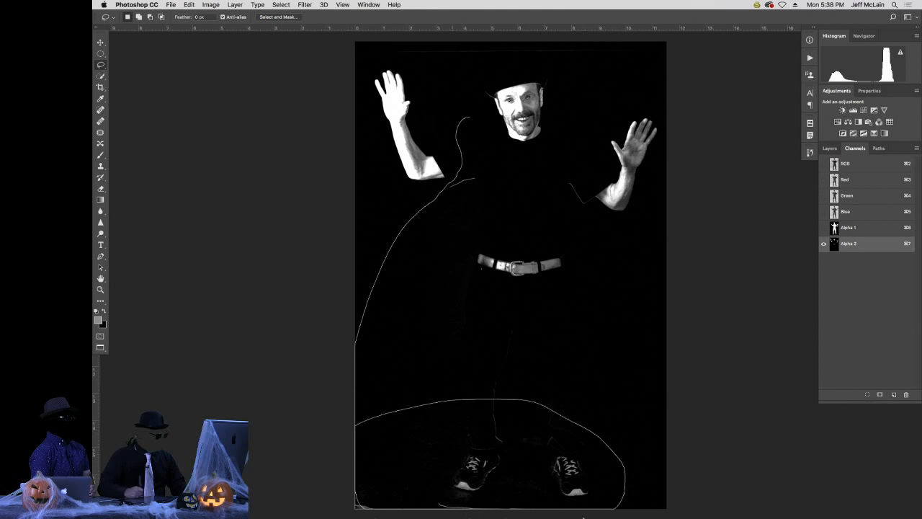
pyautogui.moveTo(584, 516)
pyautogui.mouseDown()
pyautogui.moveTo(741, 323)
pyautogui.moveTo(726, 133)
pyautogui.moveTo(639, 33)
pyautogui.moveTo(494, 41)
pyautogui.moveTo(467, 106)
pyautogui.mouseUp()
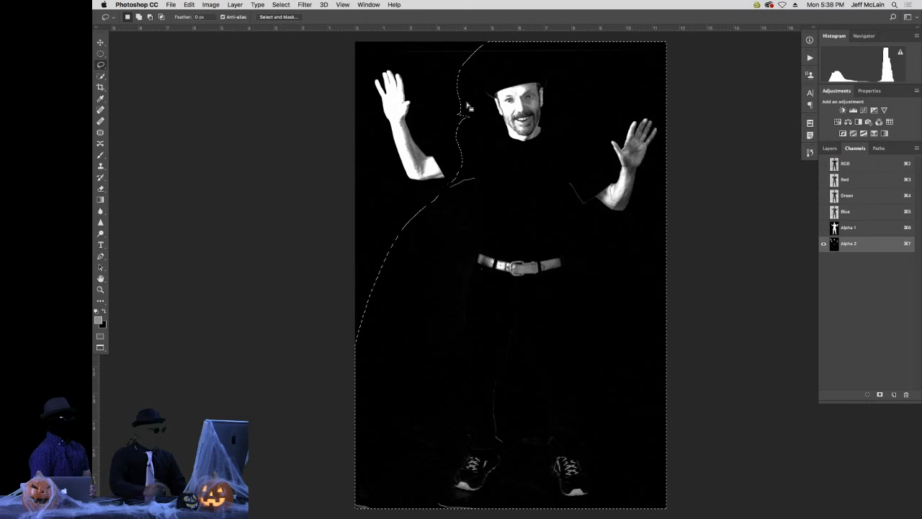
pyautogui.press('BackSpace')
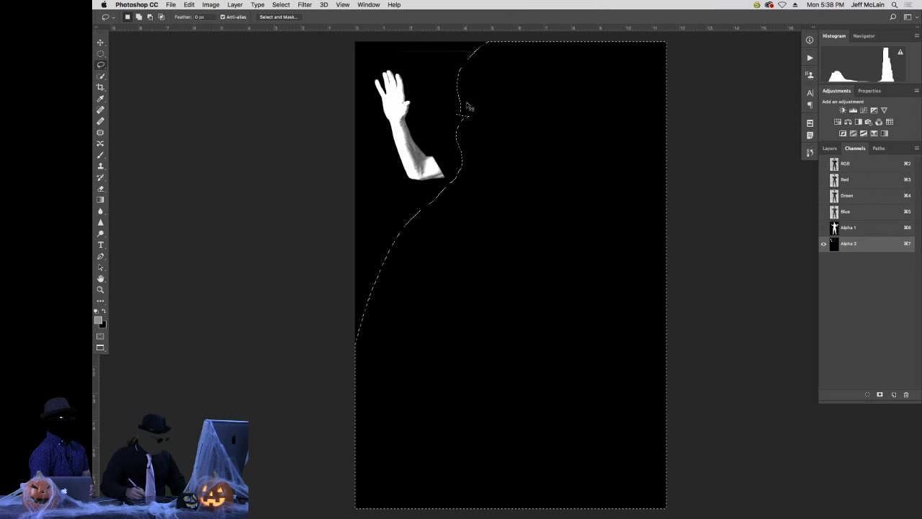
pyautogui.press('super+d')
# Paint white with an Overlay brush of size 400 over the grey areas of the isolated arm and hand.
pyautogui.press('b')
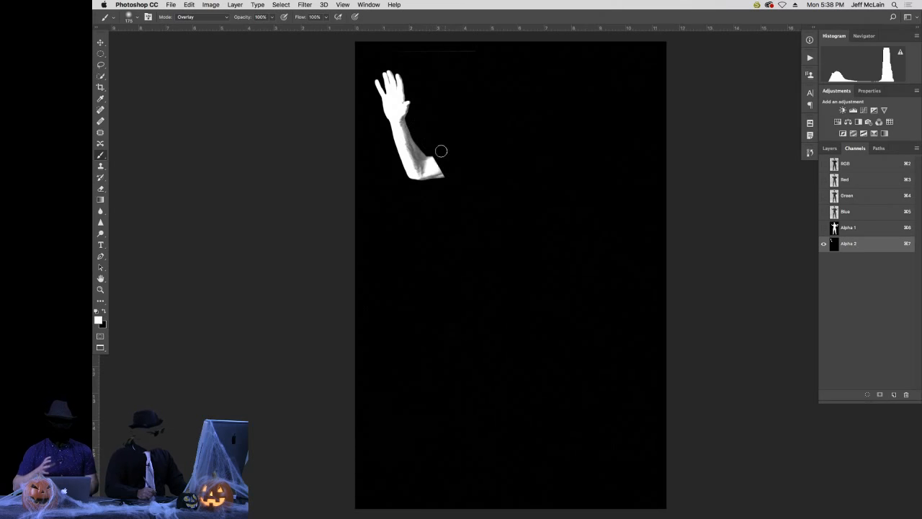
pyautogui.press(']')
pyautogui.moveTo(404, 103)
pyautogui.mouseDown()
pyautogui.moveTo(407, 83)
pyautogui.moveTo(403, 145)
pyautogui.moveTo(400, 123)
pyautogui.moveTo(422, 165)
pyautogui.moveTo(441, 169)
pyautogui.moveTo(436, 148)
pyautogui.mouseUp()
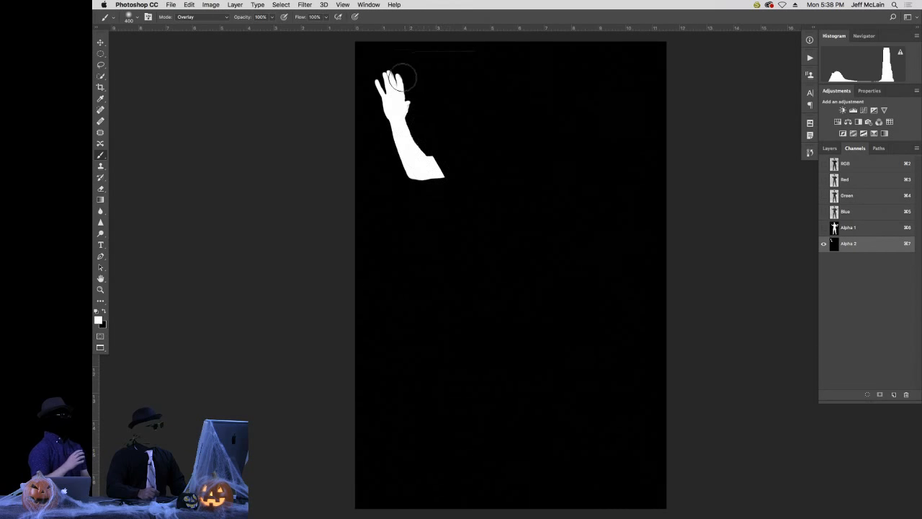
# Reduce the Overlay brush to 100 and paint white over the grey shading on the thumb and fingers.
pyautogui.scroll(5, 378, 101)
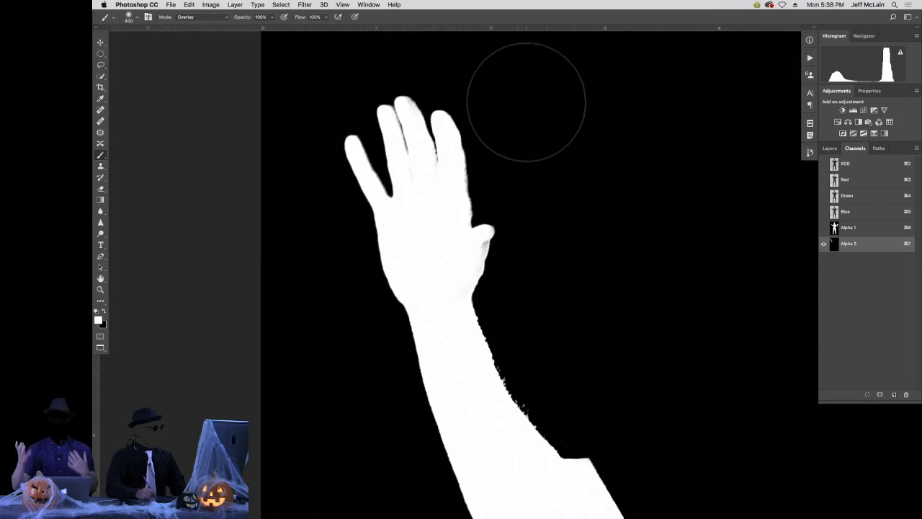
pyautogui.press('[')
pyautogui.press('[')
pyautogui.press('[')
pyautogui.press('[')
pyautogui.press('[')
pyautogui.press('[')
pyautogui.press('[')
pyautogui.press('[')
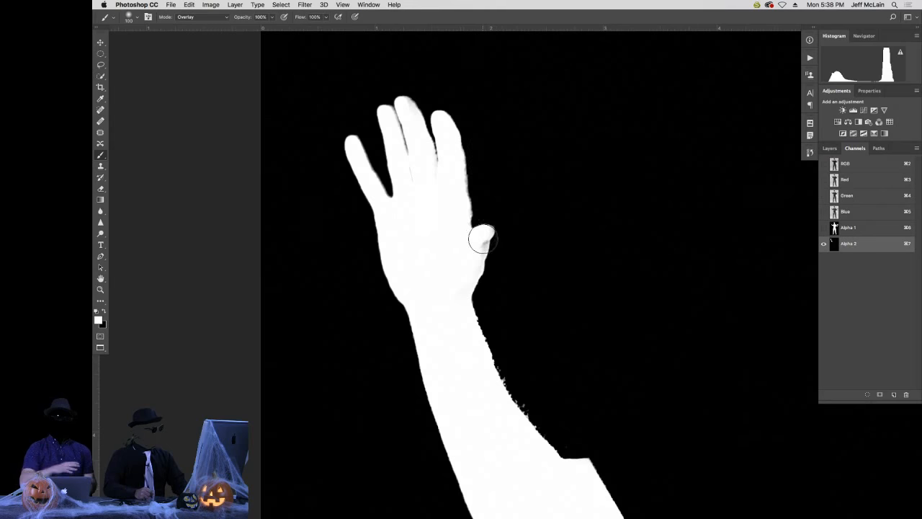
pyautogui.moveTo(481, 239)
pyautogui.mouseDown()
pyautogui.moveTo(432, 191)
pyautogui.moveTo(453, 148)
pyautogui.moveTo(459, 209)
pyautogui.moveTo(459, 150)
pyautogui.moveTo(413, 145)
pyautogui.moveTo(397, 124)
pyautogui.moveTo(408, 153)
pyautogui.moveTo(413, 110)
pyautogui.moveTo(434, 187)
pyautogui.moveTo(402, 154)
pyautogui.moveTo(416, 147)
pyautogui.moveTo(434, 158)
pyautogui.moveTo(471, 227)
pyautogui.moveTo(462, 234)
pyautogui.moveTo(472, 197)
pyautogui.moveTo(434, 131)
pyautogui.moveTo(435, 148)
pyautogui.moveTo(402, 156)
pyautogui.moveTo(422, 130)
pyautogui.moveTo(408, 155)
pyautogui.mouseUp()
# Paint black at brush size 200 over the gaps between the fingers, and whiten the grey spot near the wrist.
pyautogui.press('x')
pyautogui.press(']')
pyautogui.press(']')
pyautogui.press(']')
pyautogui.press(']')
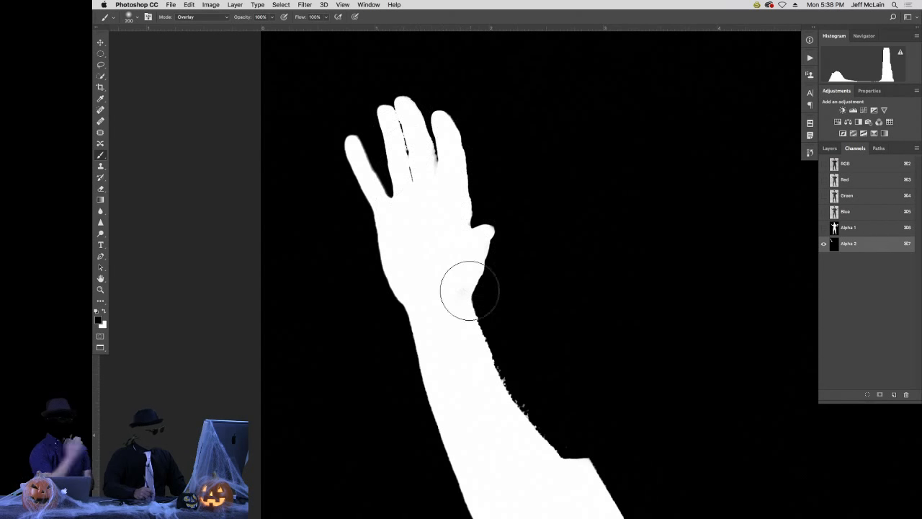
pyautogui.press('x')
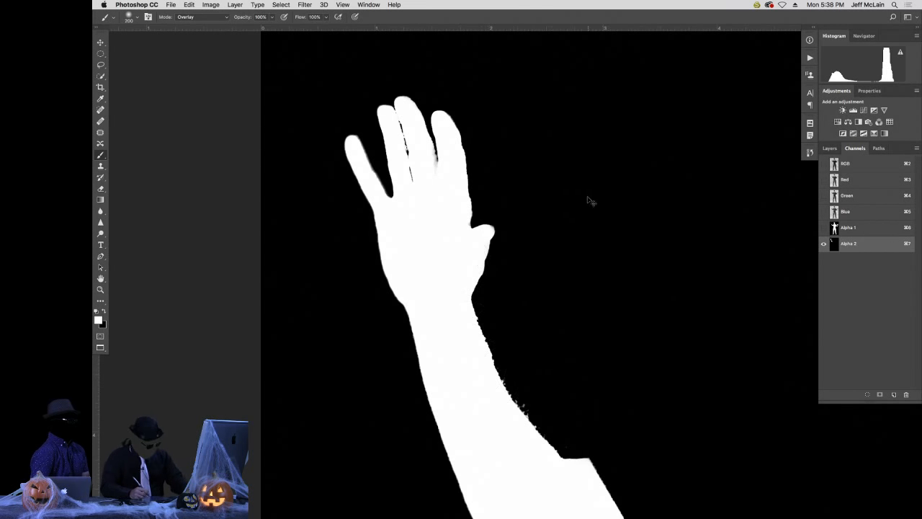
# Load the Alpha 1 channel as a selection, add Alpha 2 to it, and return to the RGB composite.
pyautogui.press('super+0')
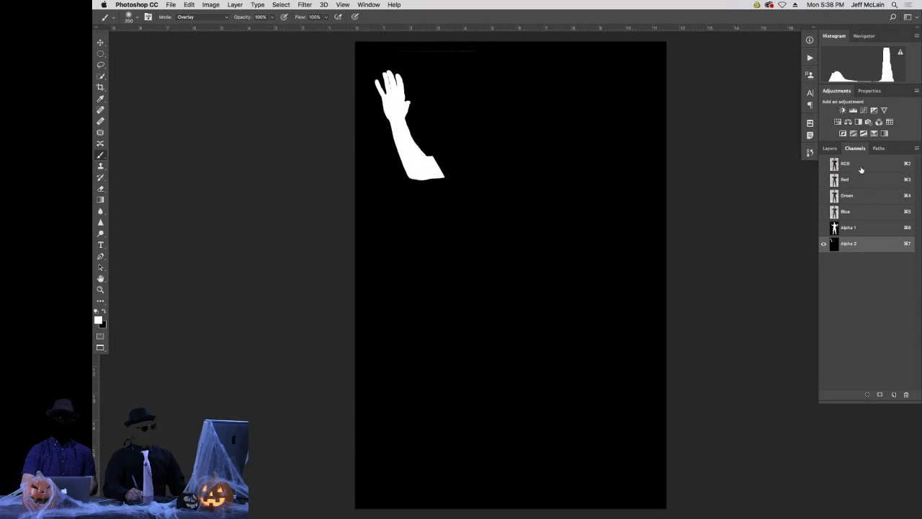
pyautogui.click(852, 229)
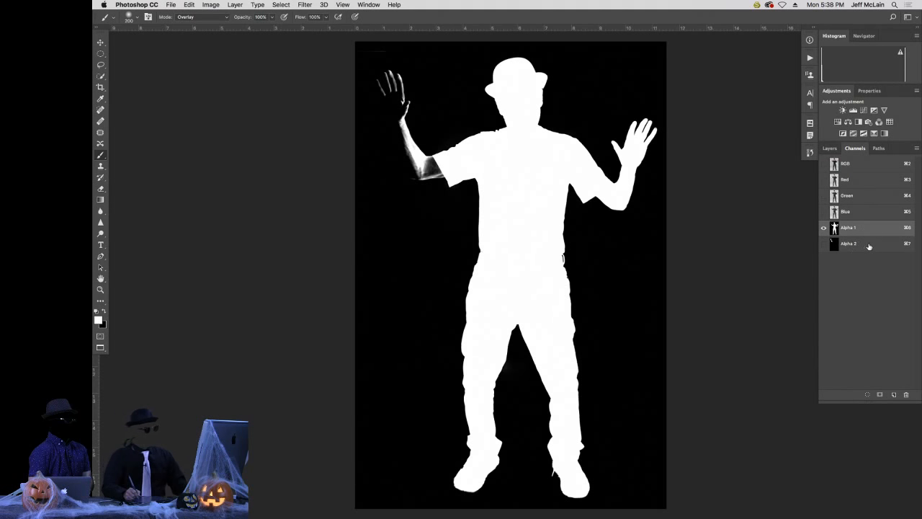
pyautogui.click(869, 245)
pyautogui.click(853, 229)
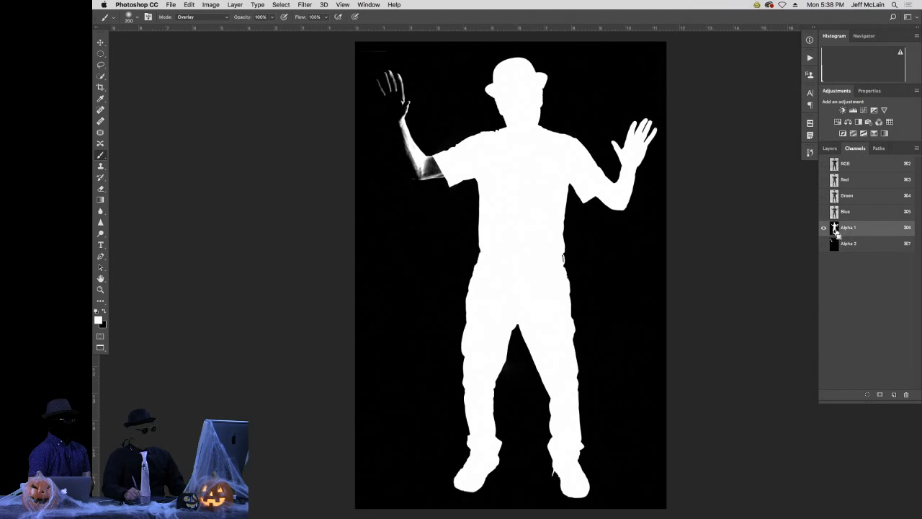
pyautogui.keyDown('super'); pyautogui.click(834, 229); pyautogui.keyUp('super')
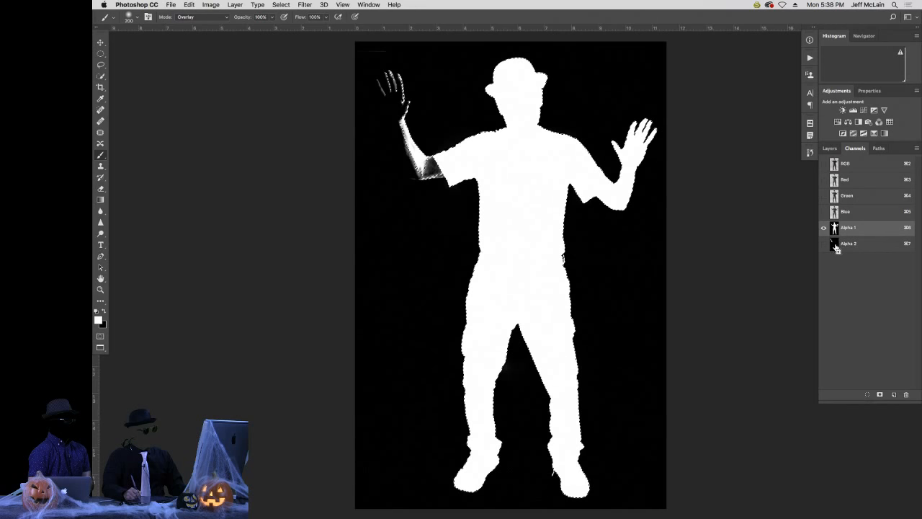
pyautogui.keyDown('shift'); pyautogui.keyDown('super'); pyautogui.click(835, 245); pyautogui.keyUp('super'); pyautogui.keyUp('shift')
pyautogui.click(855, 165)
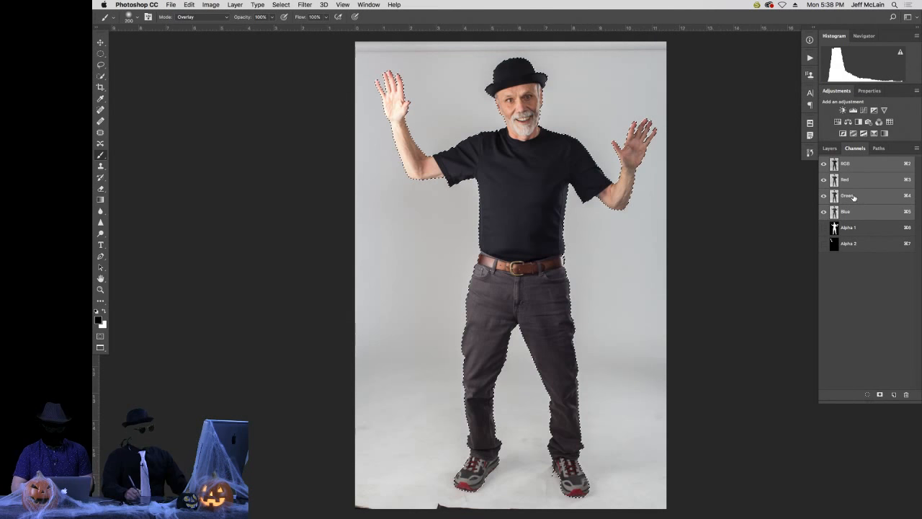
# Feather the selection of the man by 0.3 pixels and copy it onto a new layer.
pyautogui.click(830, 147)
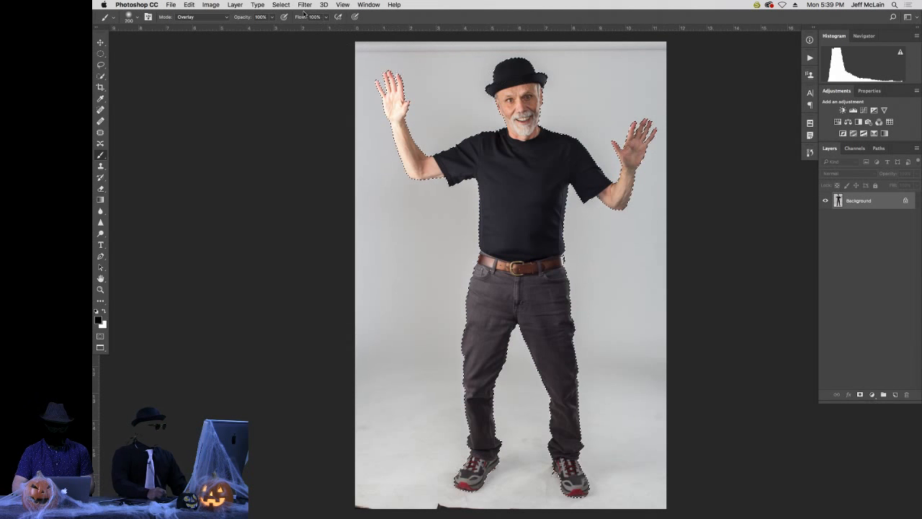
pyautogui.click(281, 4)
pyautogui.moveTo(325, 122)
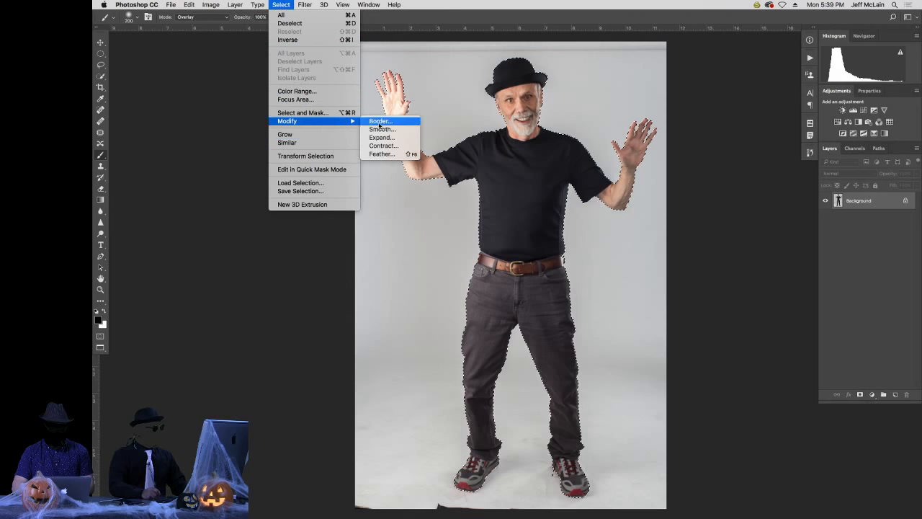
pyautogui.click(393, 154)
pyautogui.write('3')
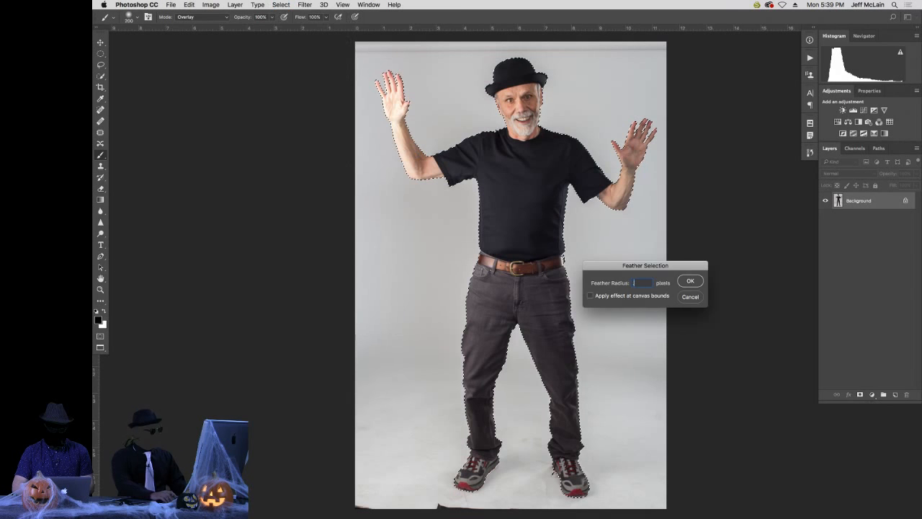
pyautogui.press('Return')
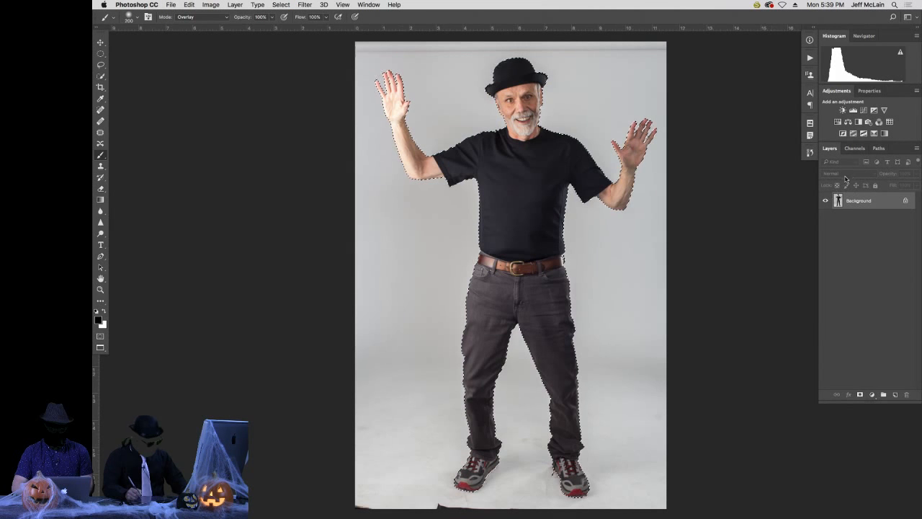
pyautogui.press('super+j')
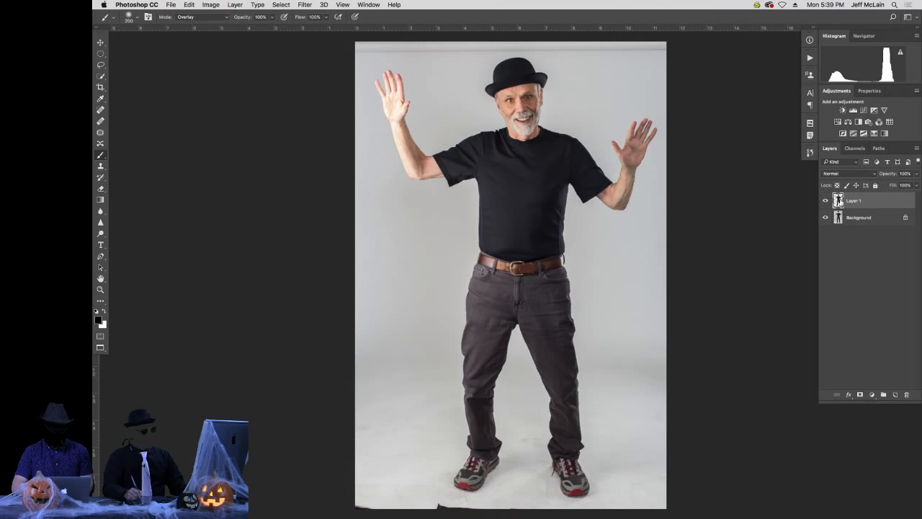
# Give the copied figure layer a mask of its own outline, and insert a black-filled layer directly beneath it.
pyautogui.click(859, 394)
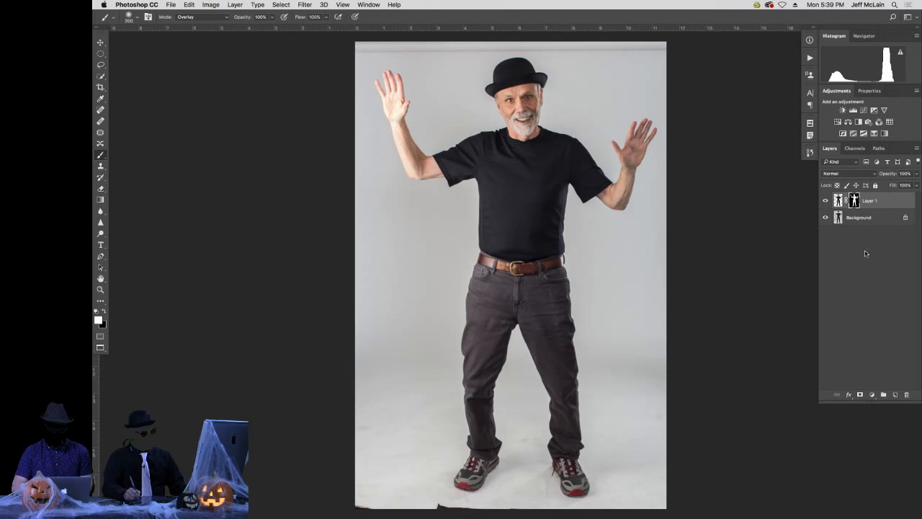
pyautogui.click(894, 395)
pyautogui.moveTo(873, 209); pyautogui.dragTo(867, 225)
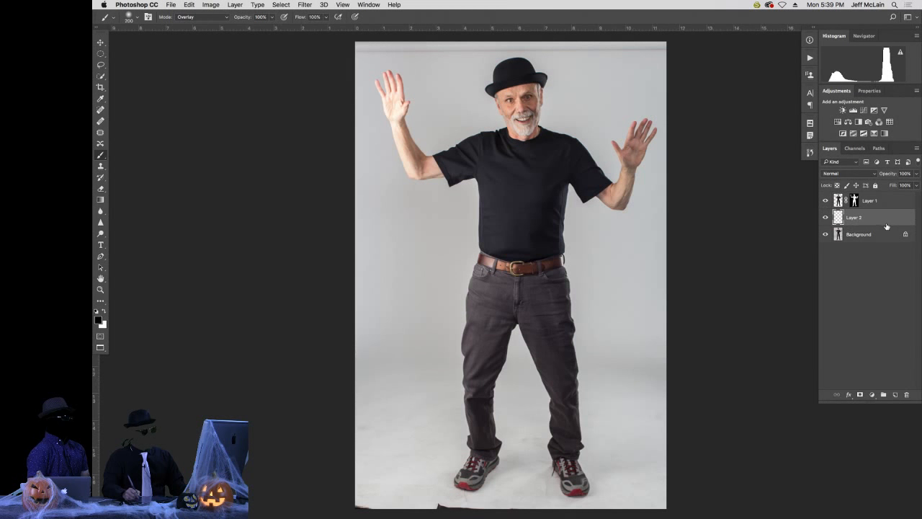
pyautogui.press('super+BackSpace')
pyautogui.press('super+z')
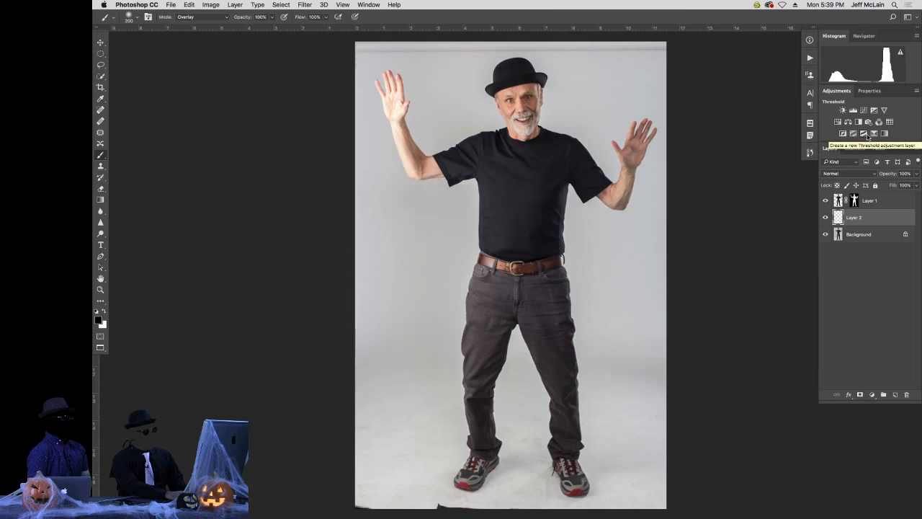
pyautogui.hotkey('alt', 'BackSpace')
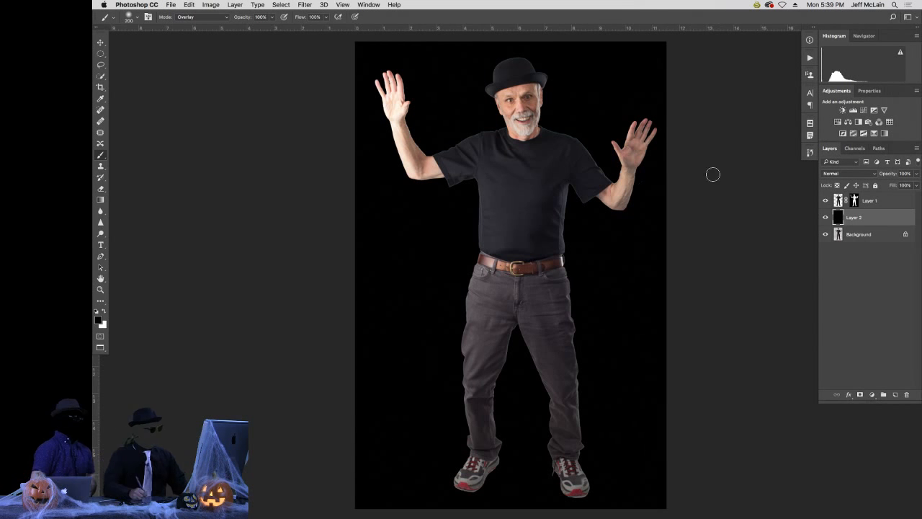
# Soften the edges of Layer 1's mask with a Gaussian Blur of 5.6 pixels.
pyautogui.hscroll(2, 672, 246)
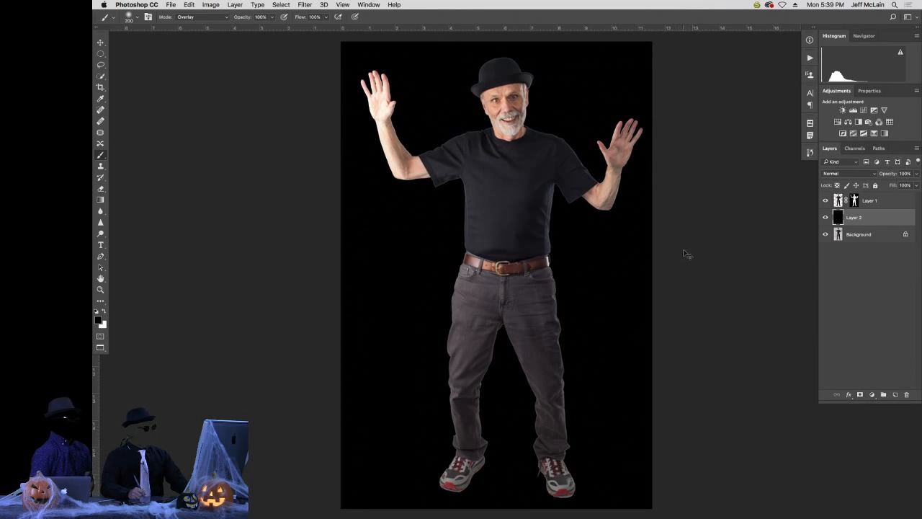
pyautogui.press('super+minus')
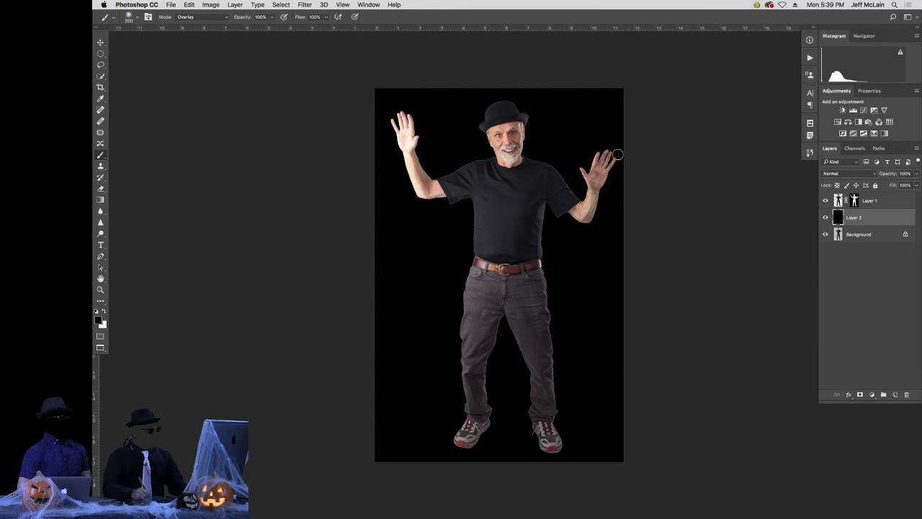
pyautogui.moveTo(660, 93); pyautogui.dragTo(331, 340)
pyautogui.hscroll(4, 593, 267)
pyautogui.scroll(4, 594, 267)
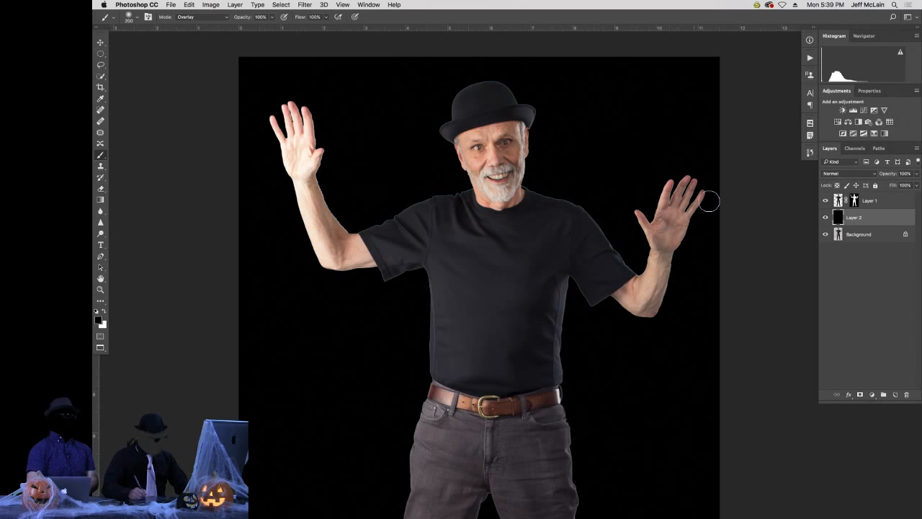
pyautogui.click(854, 201)
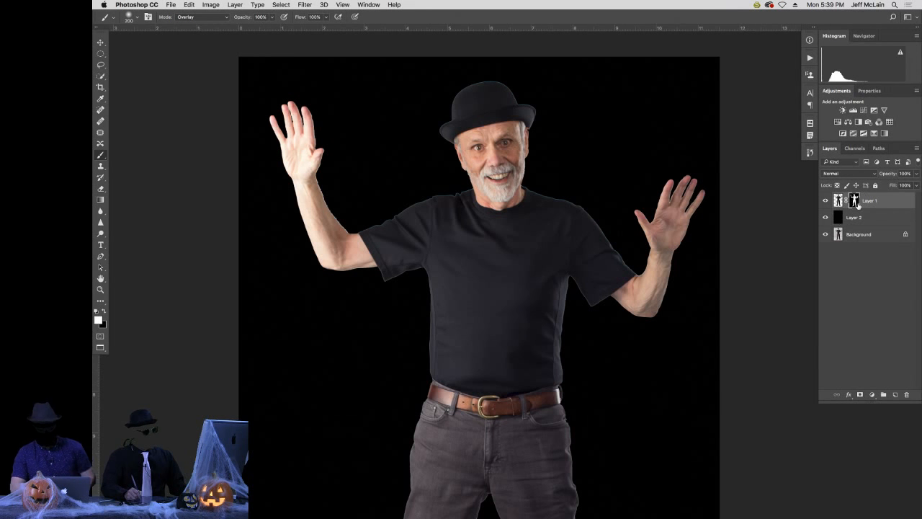
pyautogui.press('x')
pyautogui.click(306, 5)
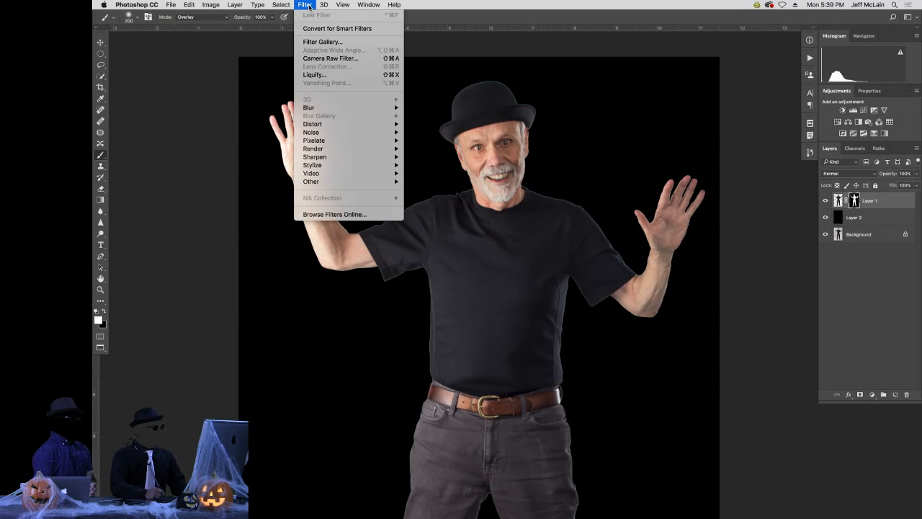
pyautogui.moveTo(375, 107)
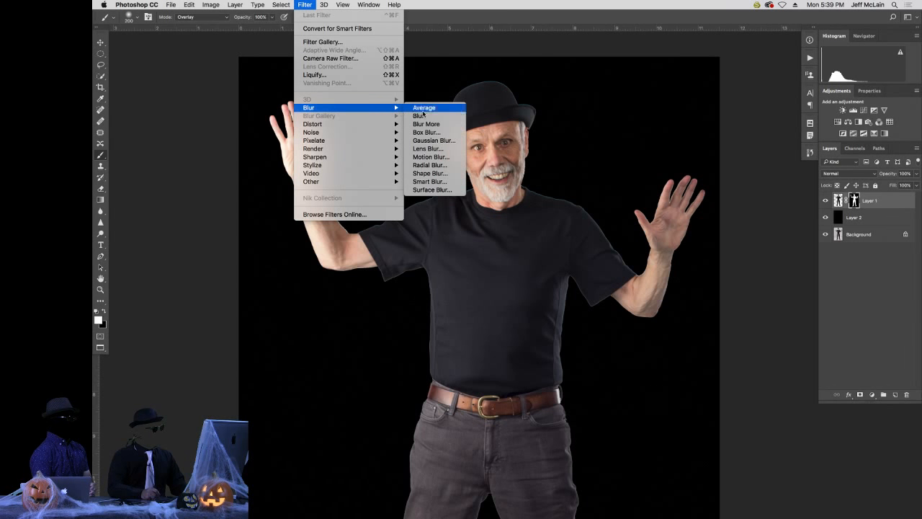
pyautogui.click(432, 141)
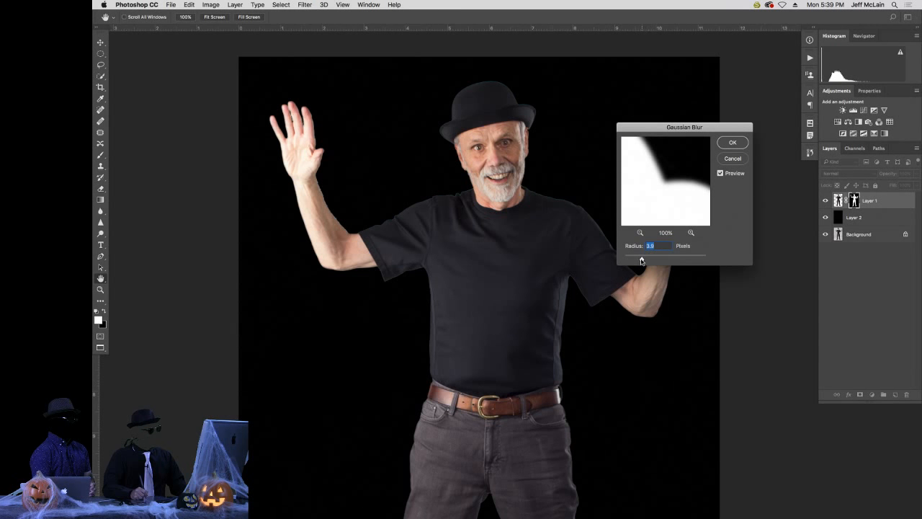
pyautogui.moveTo(641, 260); pyautogui.dragTo(643, 261)
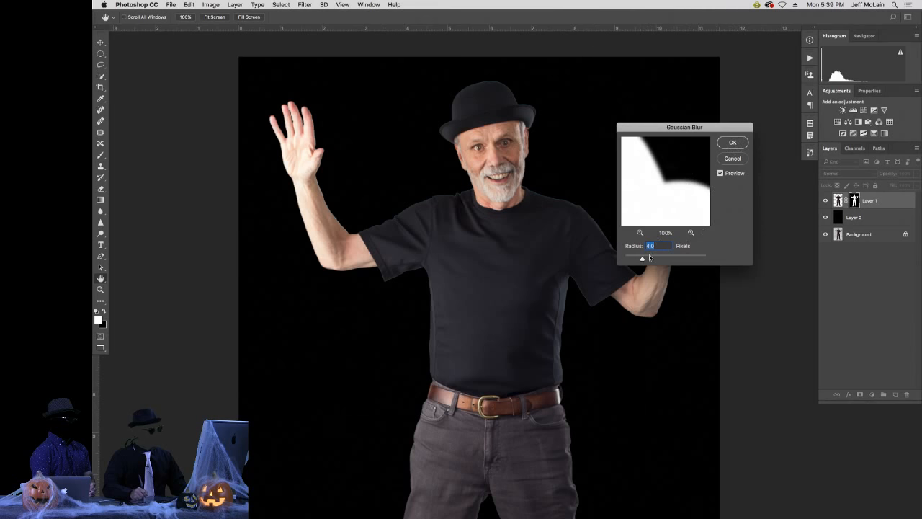
pyautogui.moveTo(668, 171); pyautogui.dragTo(674, 191)
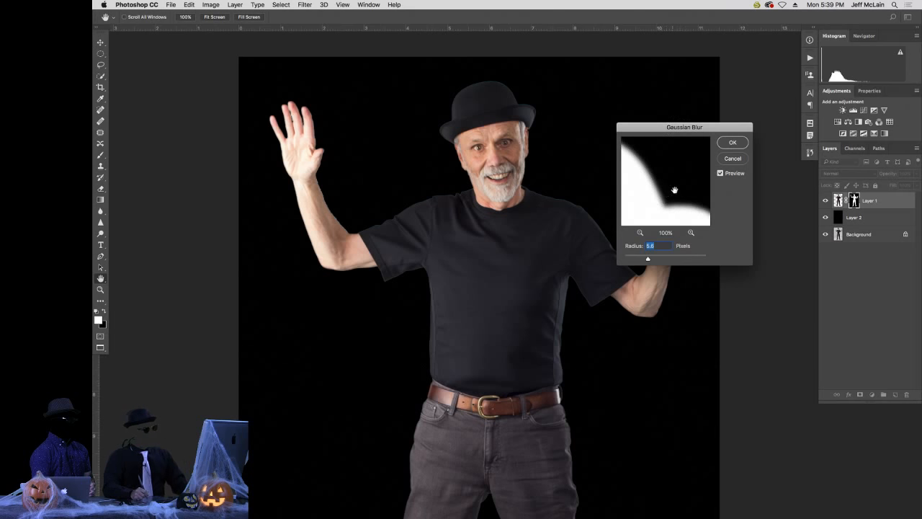
pyautogui.click(733, 141)
pyautogui.press('b')
# Tighten Layer 1's blurred mask with Levels, raising the shadow input level to 77.
pyautogui.press('super+l')
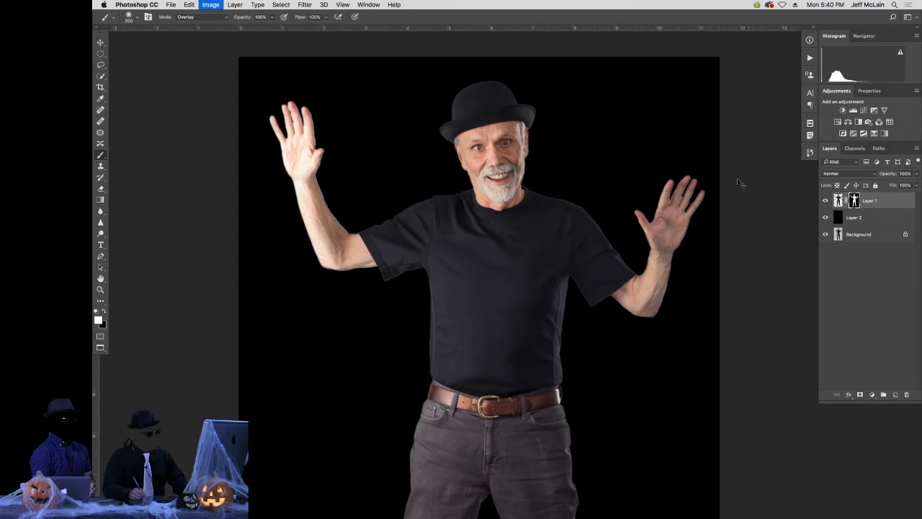
pyautogui.moveTo(685, 226); pyautogui.dragTo(739, 312)
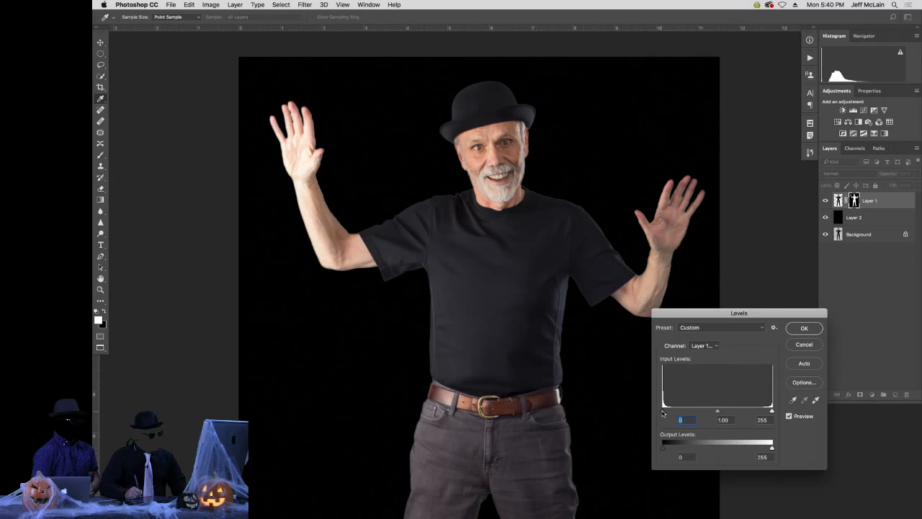
pyautogui.moveTo(662, 413); pyautogui.dragTo(675, 414)
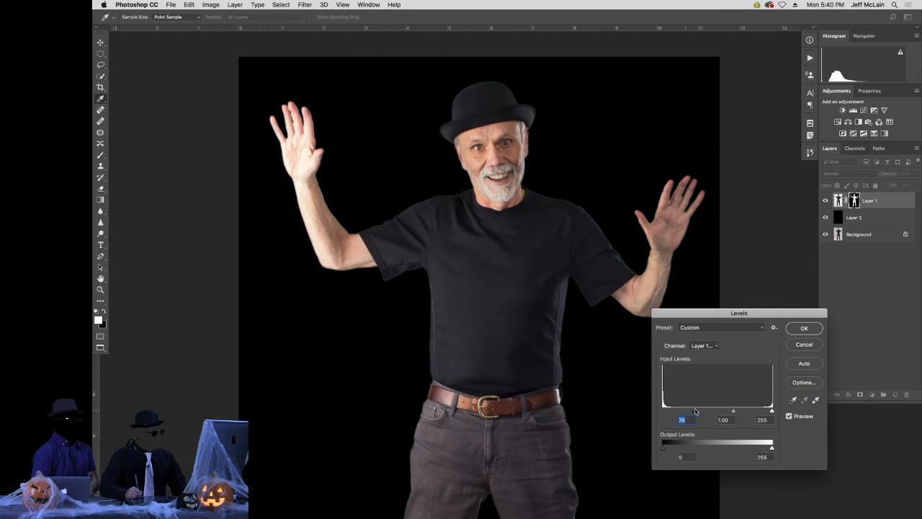
pyautogui.press('Down')
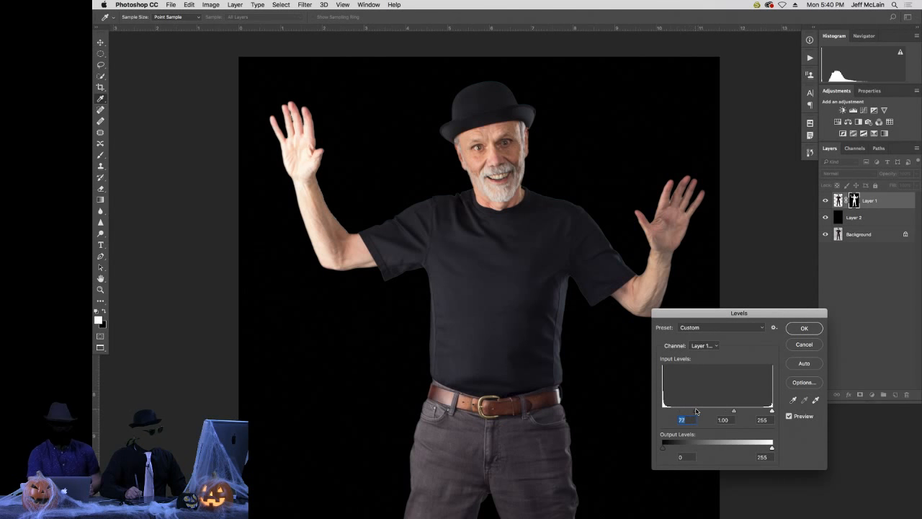
pyautogui.click(805, 327)
pyautogui.press('b')
# Leave full-screen mode and arrange the Skeleton.psd window beside the man's image so both documents are visible.
pyautogui.press('super+0')
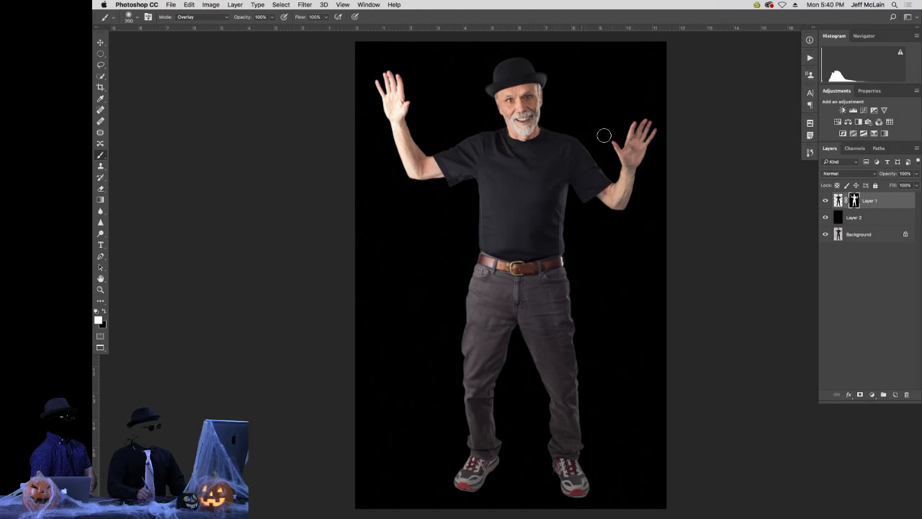
pyautogui.press('f')
pyautogui.press('f')
pyautogui.click(368, 4)
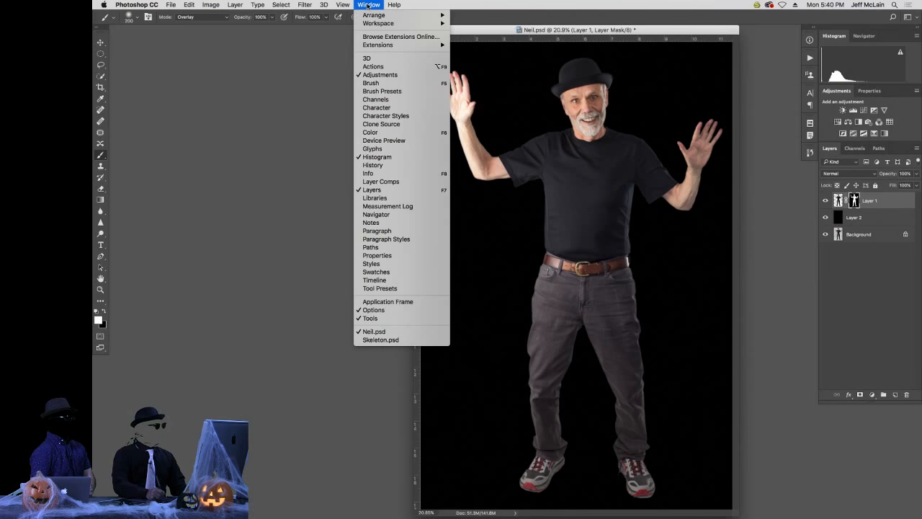
pyautogui.click(381, 339)
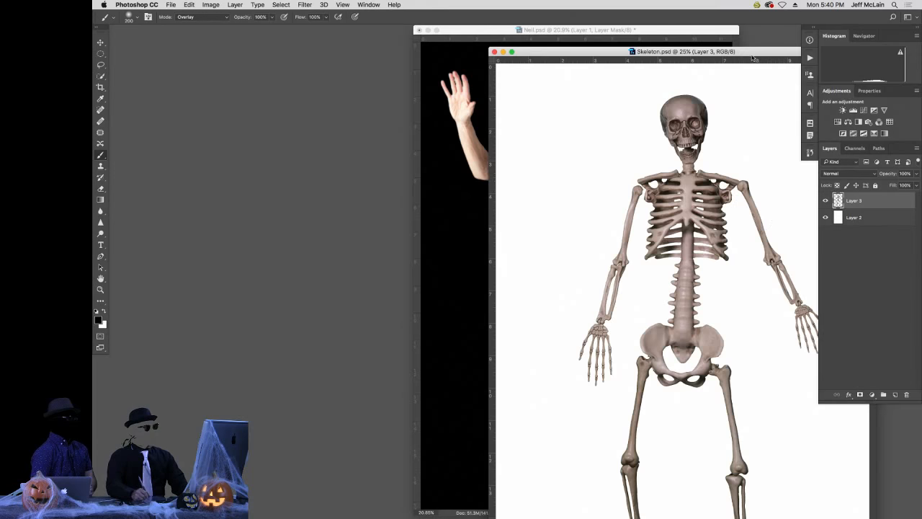
pyautogui.moveTo(755, 52); pyautogui.dragTo(328, 26)
pyautogui.press('super+minus')
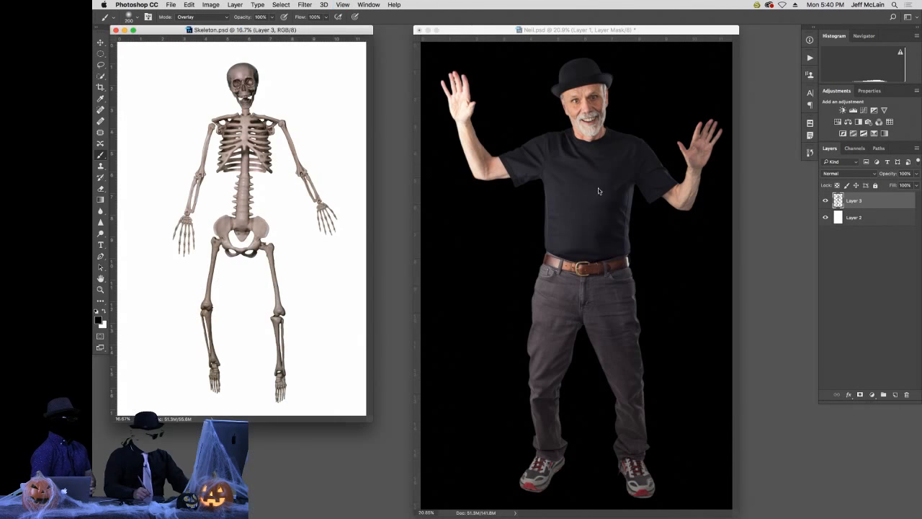
# Copy the skeleton layer into the man's document, place it over his body, and compare with the skeleton hidden and shown.
pyautogui.press('v')
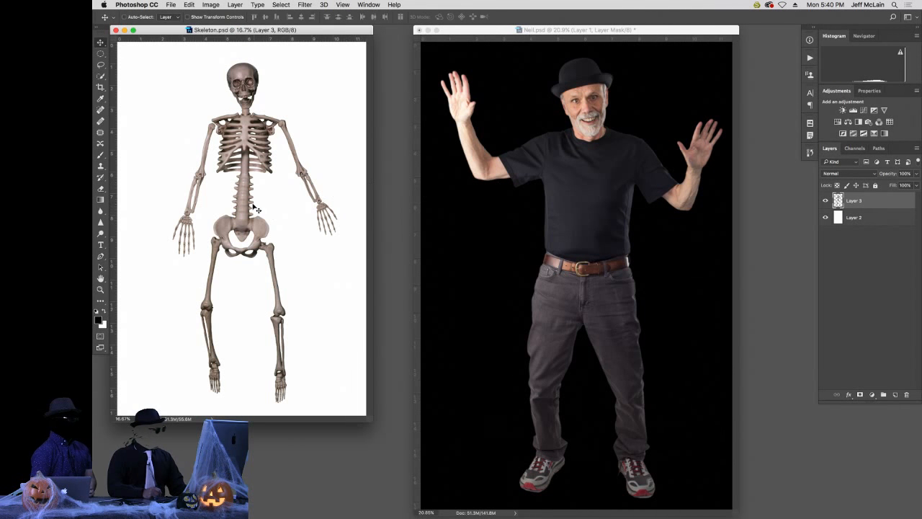
pyautogui.moveTo(253, 207); pyautogui.dragTo(580, 265)
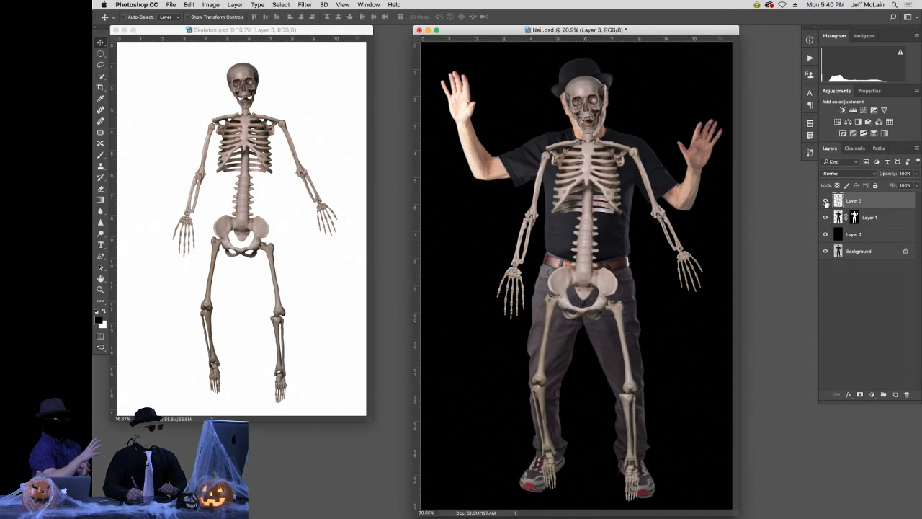
pyautogui.click(825, 203)
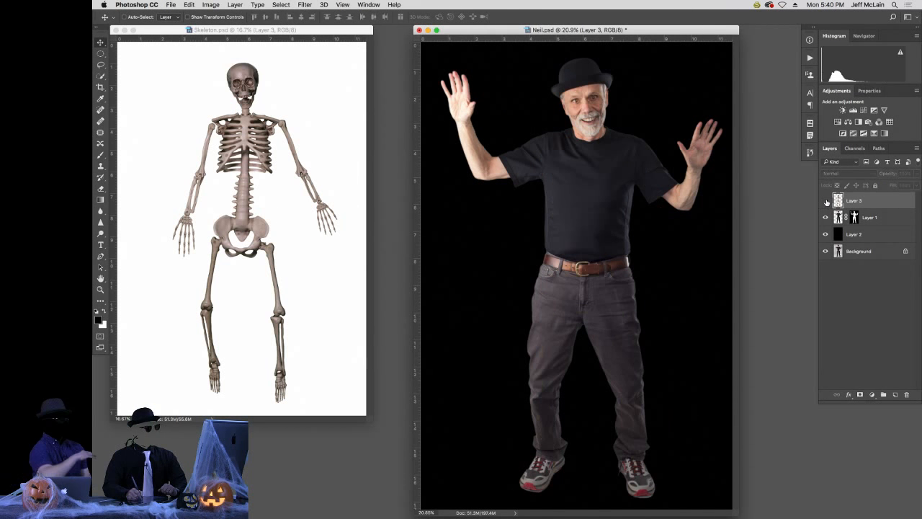
pyautogui.click(826, 202)
pyautogui.click(825, 202)
pyautogui.click(826, 202)
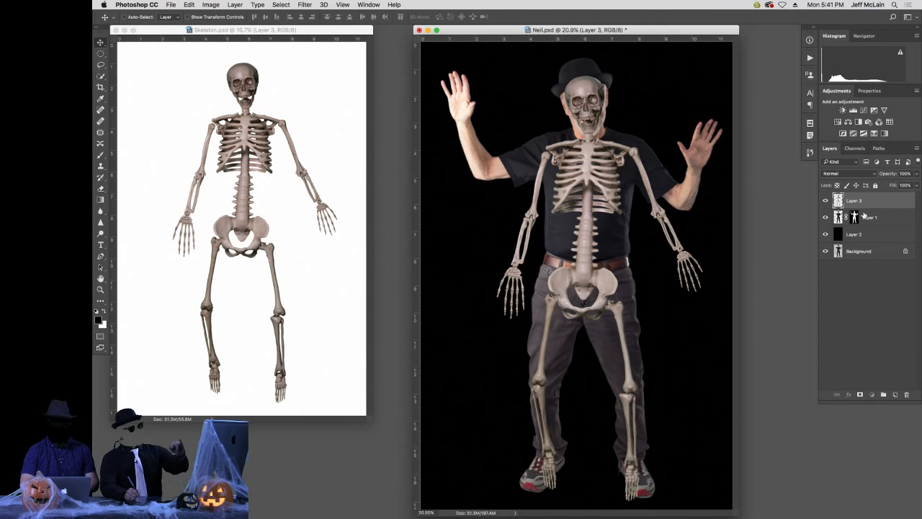
# Move the skeleton layer directly below Layer 1 and close the Skeleton.psd document.
pyautogui.moveTo(868, 203); pyautogui.dragTo(871, 224)
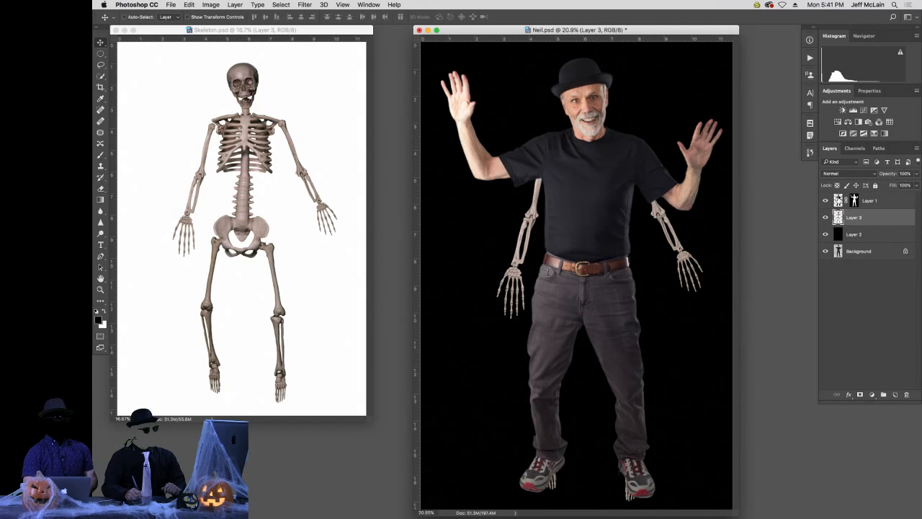
pyautogui.click(868, 201)
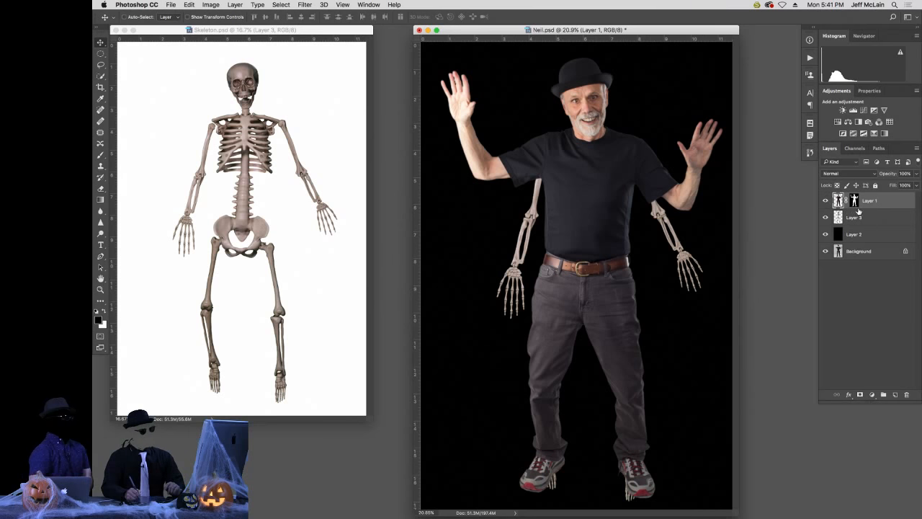
pyautogui.moveTo(650, 24); pyautogui.dragTo(514, 31)
pyautogui.click(124, 30)
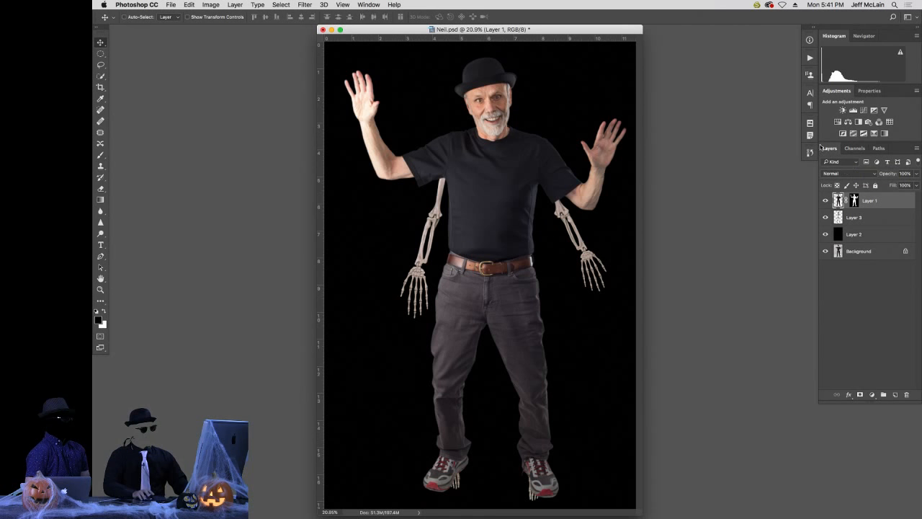
# Set Layer 1's blend mode to Difference so the skeleton shows through the man.
pyautogui.click(851, 218)
pyautogui.click(839, 202)
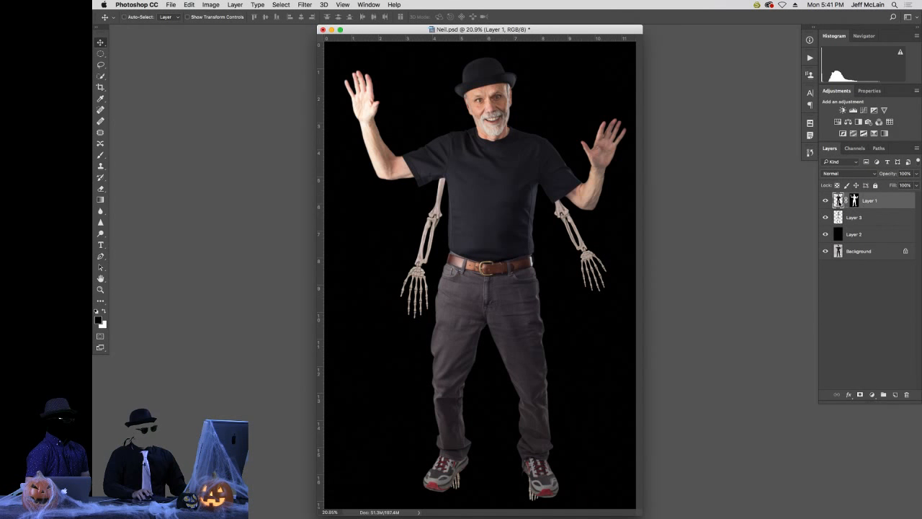
pyautogui.click(846, 173)
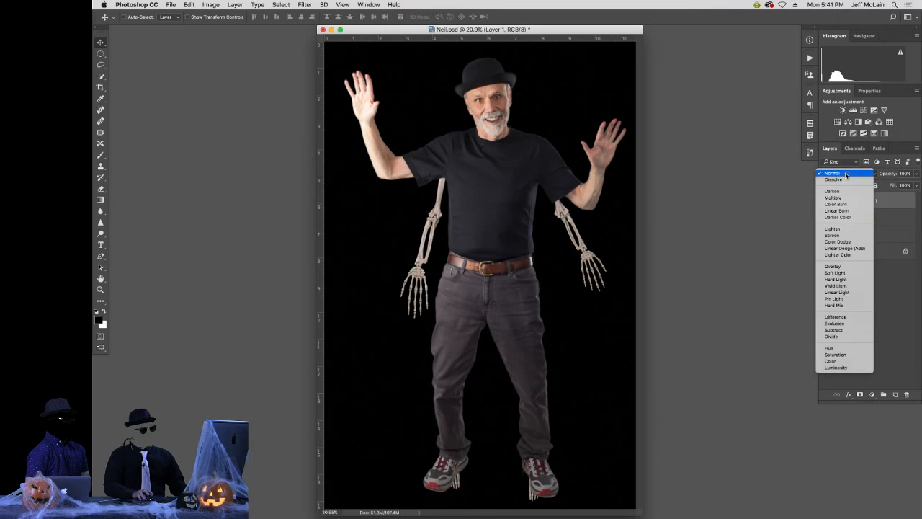
pyautogui.click(841, 317)
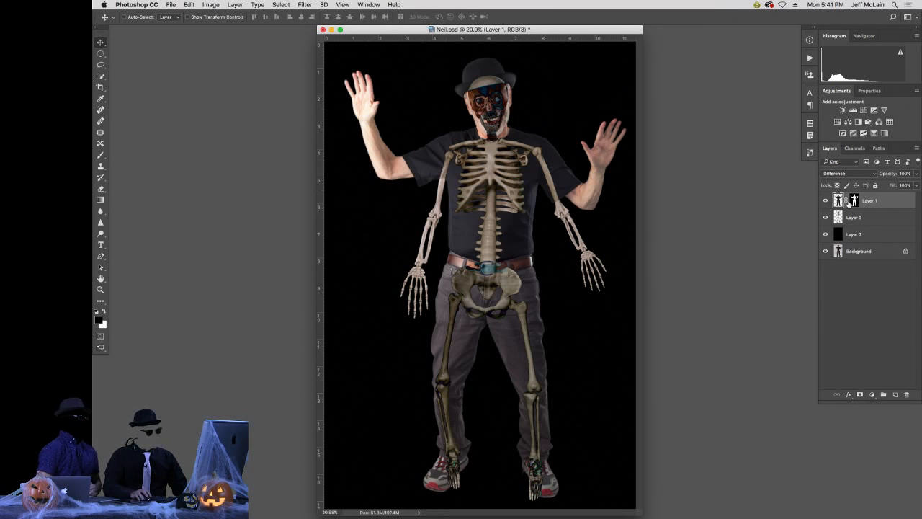
# Switch to full-screen mode and start Puppet Warp on Layer 3, pinning the skeleton's skull, chest and lower spine.
pyautogui.click(872, 215)
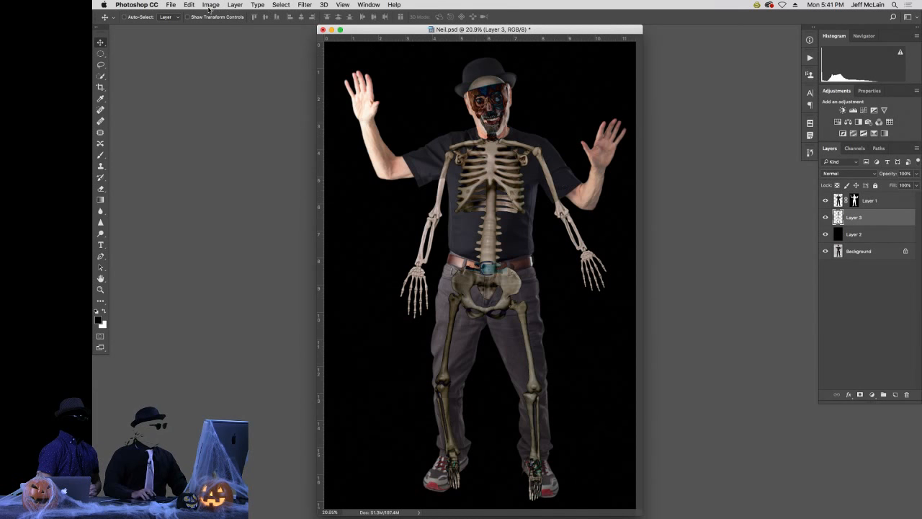
pyautogui.press('f')
pyautogui.moveTo(373, 87); pyautogui.dragTo(385, 86)
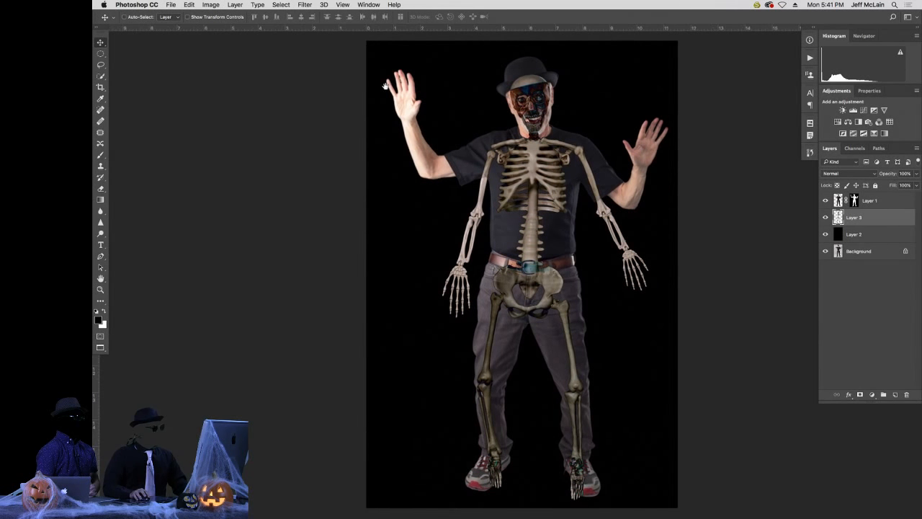
pyautogui.click(172, 5)
pyautogui.moveTo(191, 7)
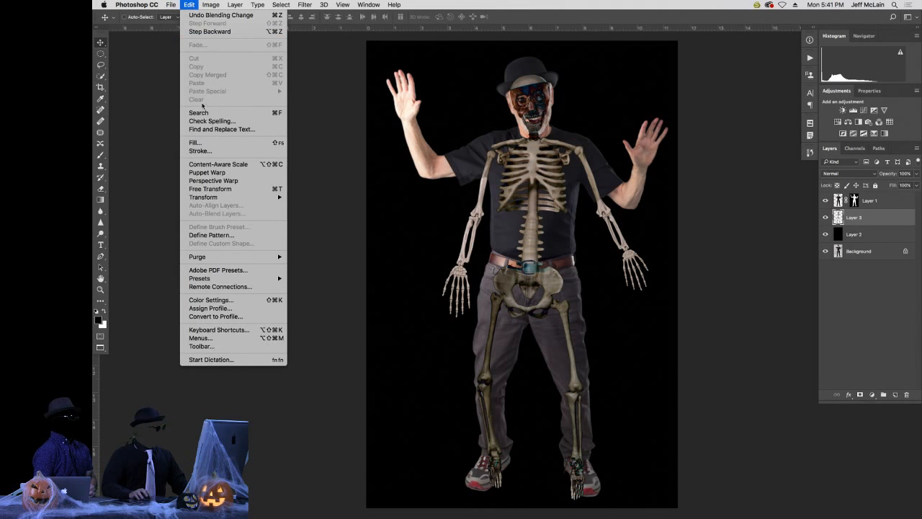
pyautogui.click(218, 174)
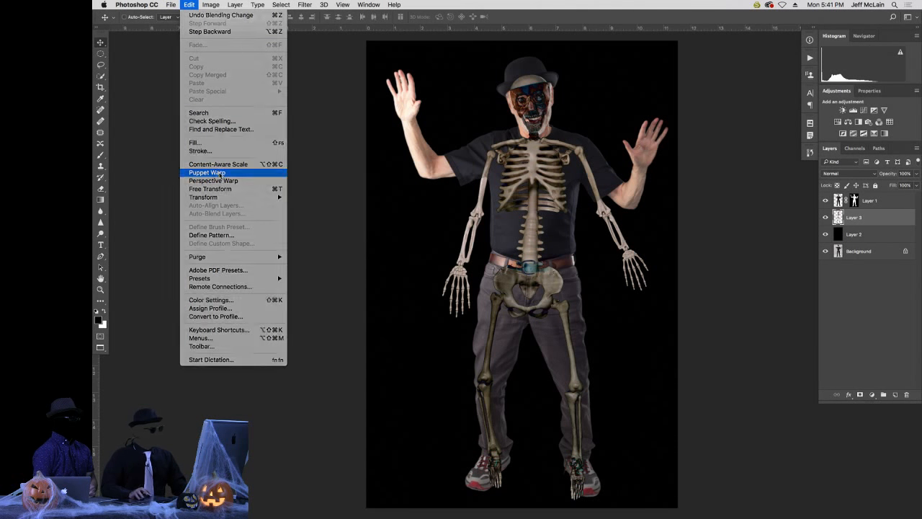
pyautogui.click(532, 98)
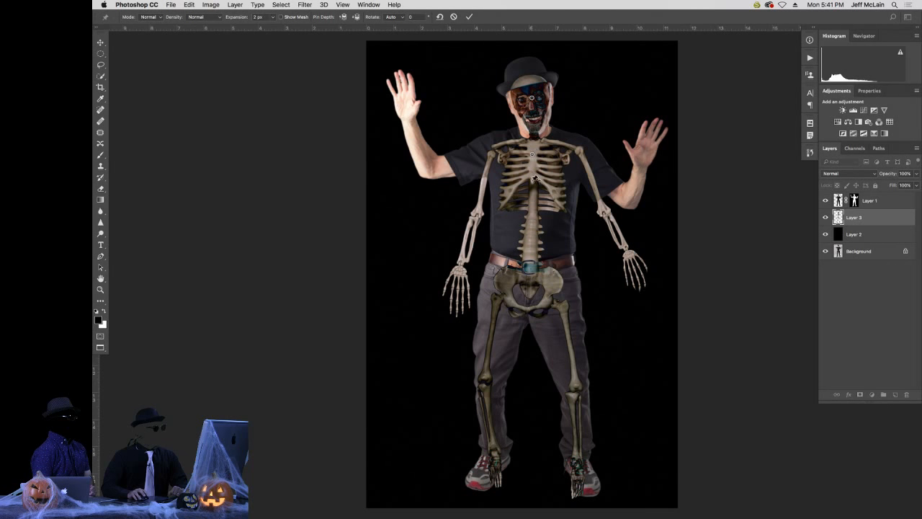
pyautogui.click(531, 277)
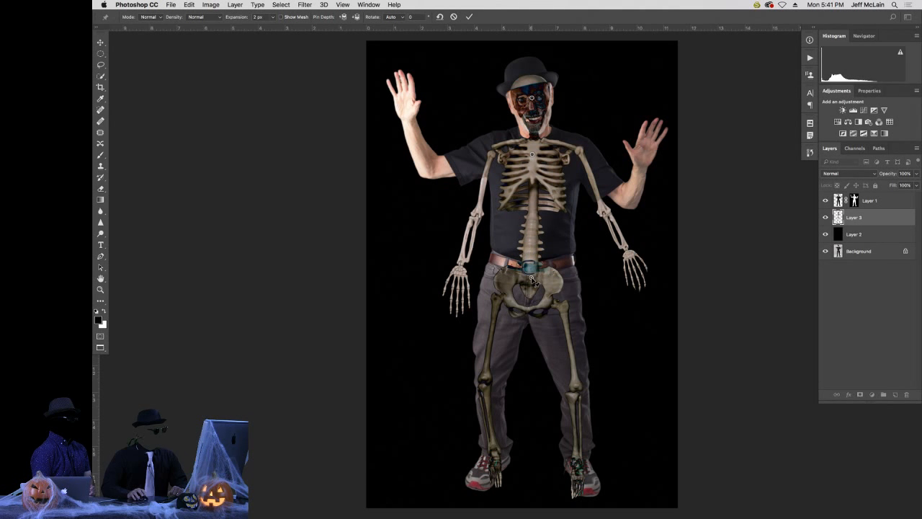
# Add Puppet Warp pins at the skeleton's hips, knees, ankles and shoulders.
pyautogui.click(499, 296)
pyautogui.click(555, 303)
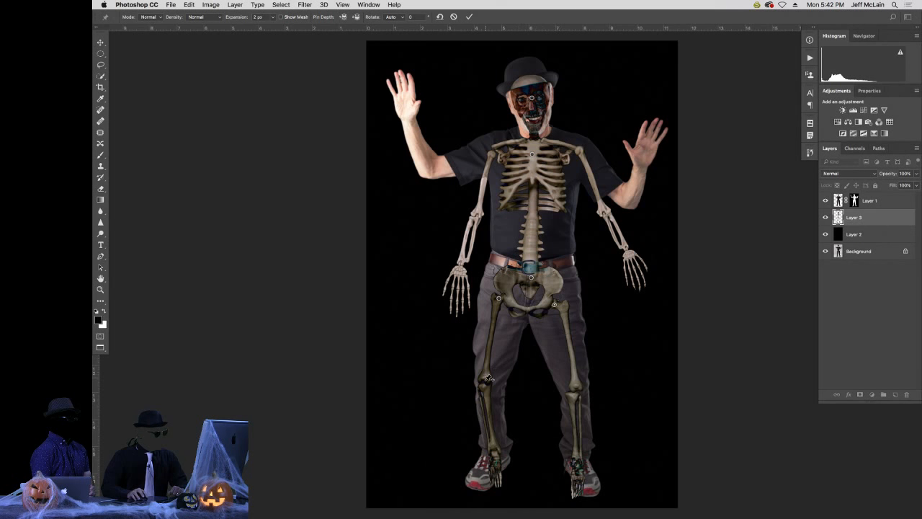
pyautogui.click(483, 385)
pyautogui.click(577, 392)
pyautogui.click(493, 451)
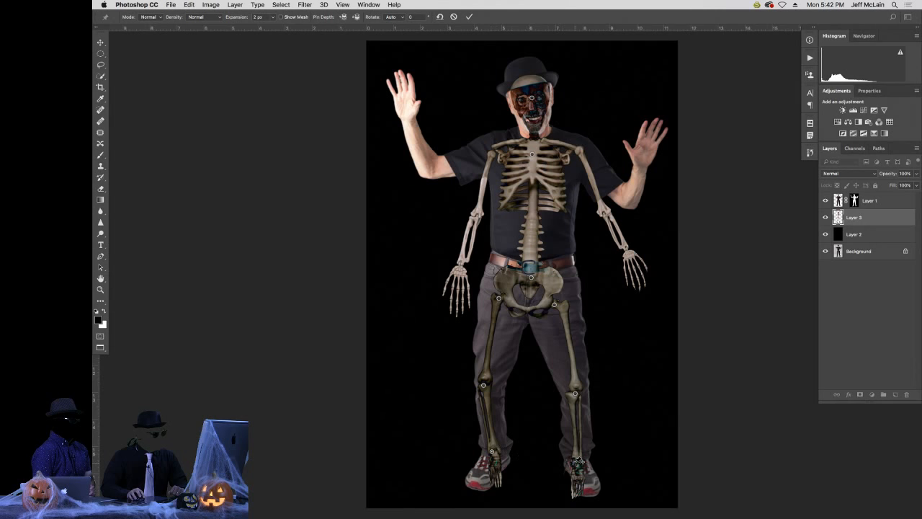
pyautogui.click(577, 459)
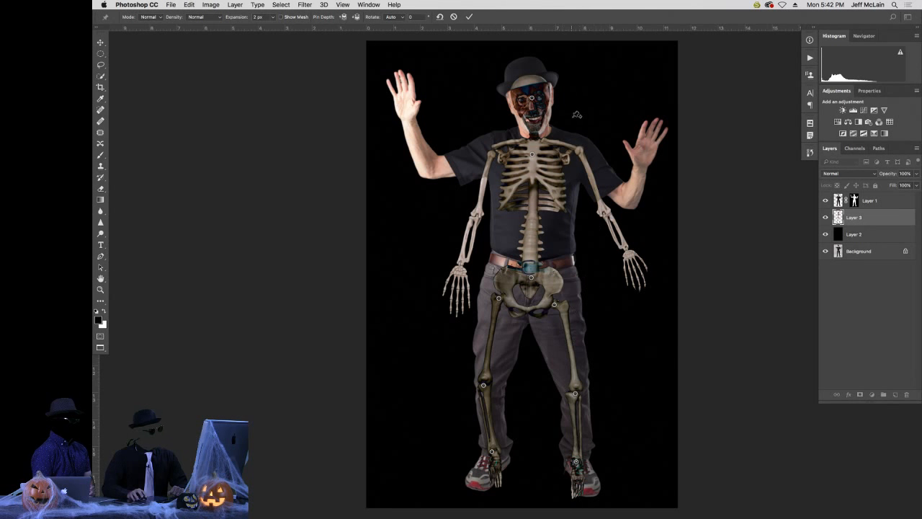
pyautogui.click(577, 147)
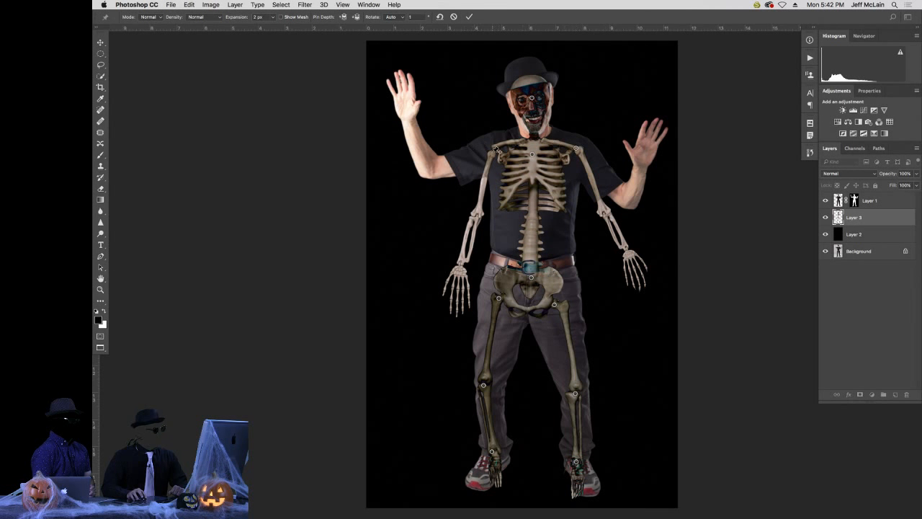
pyautogui.click(492, 152)
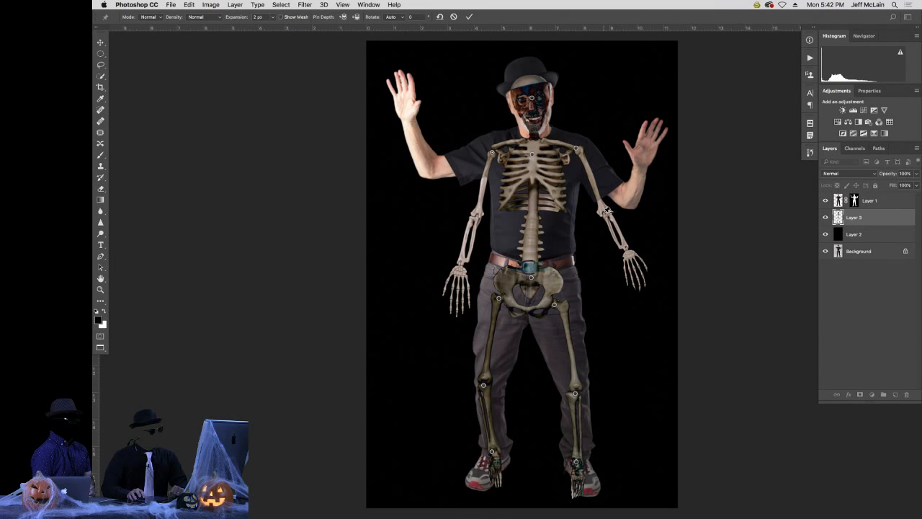
# Pin the elbow and wrist of the skeleton's arm on the viewer's right and bend it to match the man's raised arm.
pyautogui.moveTo(608, 208); pyautogui.dragTo(637, 167)
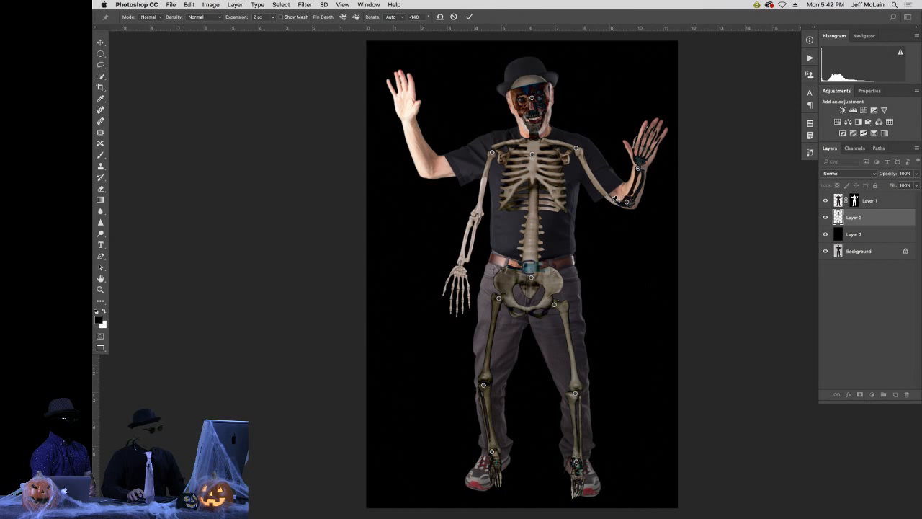
pyautogui.moveTo(617, 199); pyautogui.dragTo(639, 194)
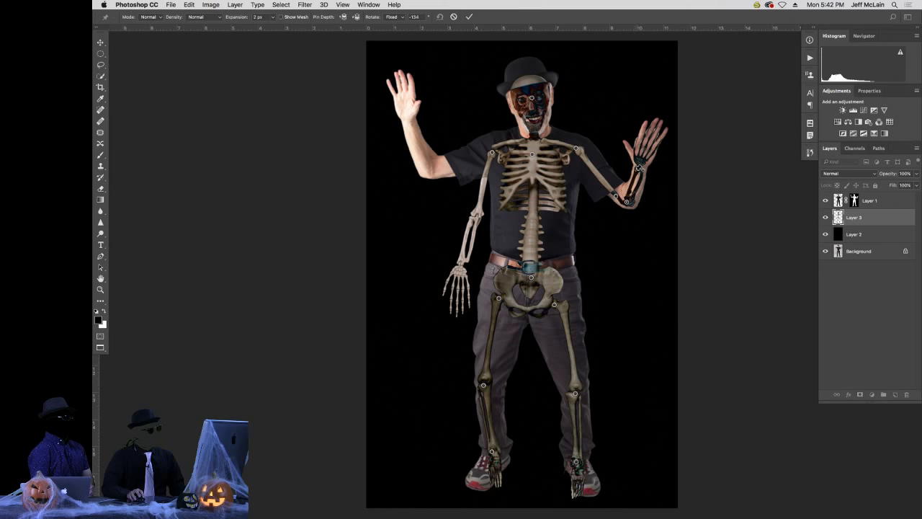
pyautogui.click(638, 169)
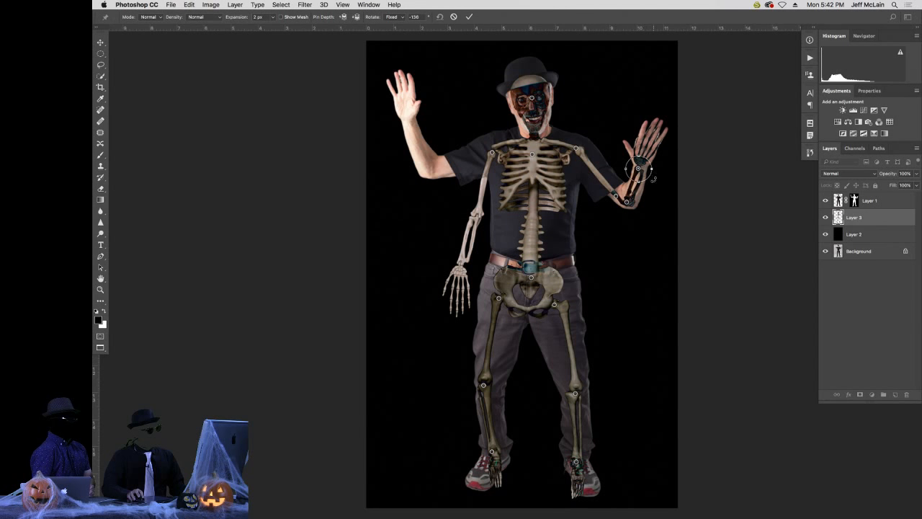
pyautogui.moveTo(653, 179); pyautogui.dragTo(655, 178)
# Pin the thumb and finger bones of the raised hand on the viewer's right and align them with the man's fingers.
pyautogui.click(634, 144)
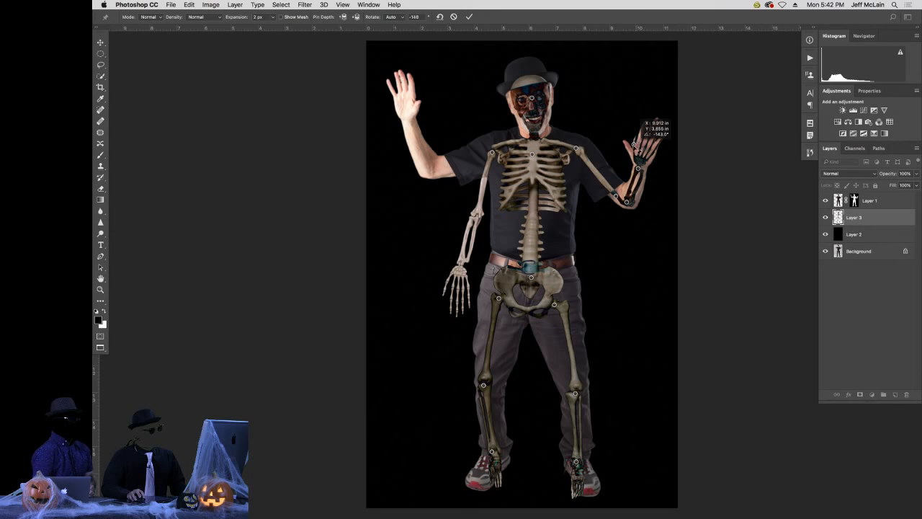
pyautogui.moveTo(634, 144); pyautogui.dragTo(630, 152)
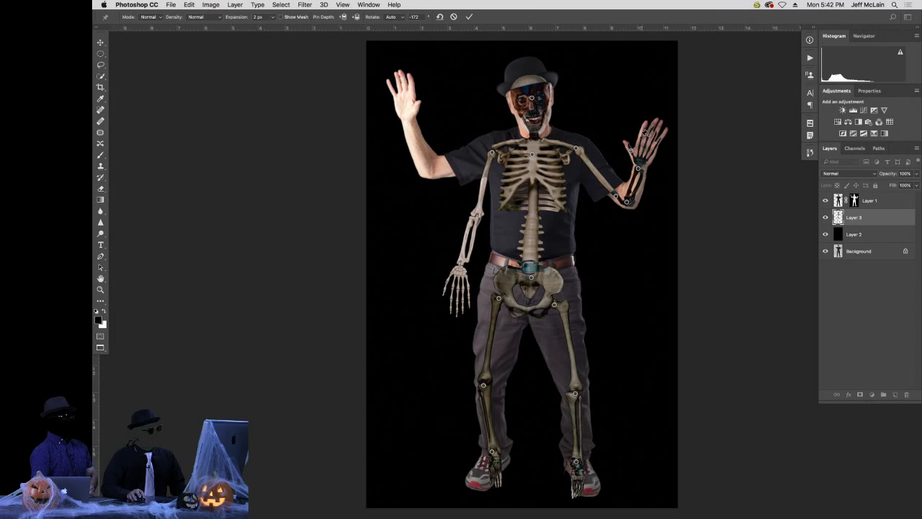
pyautogui.click(642, 134)
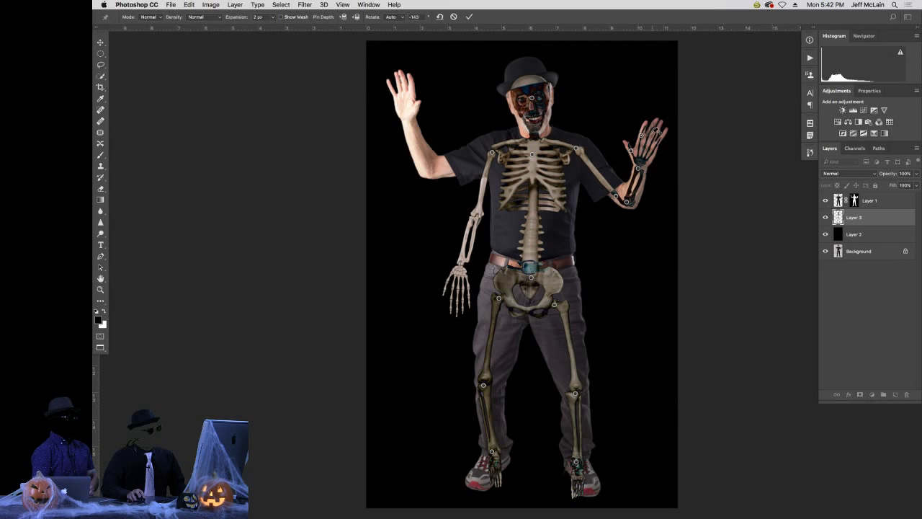
pyautogui.click(652, 130)
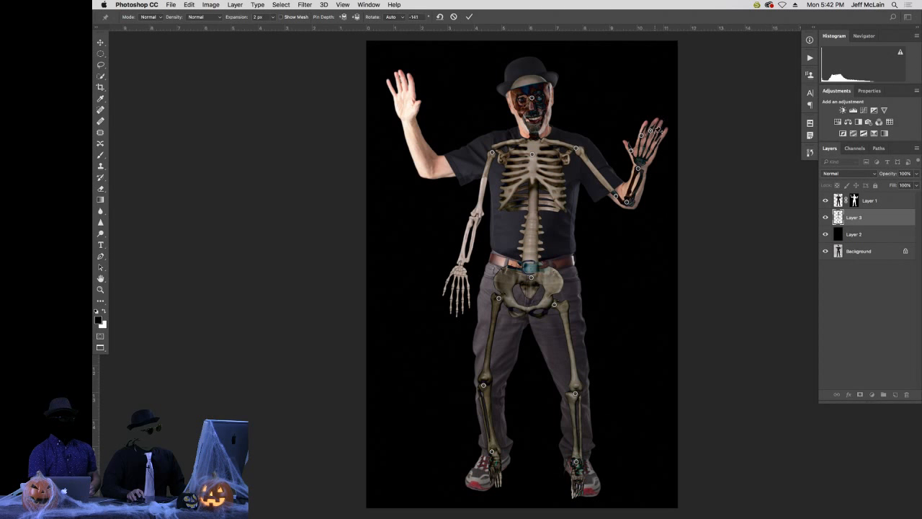
pyautogui.click(657, 131)
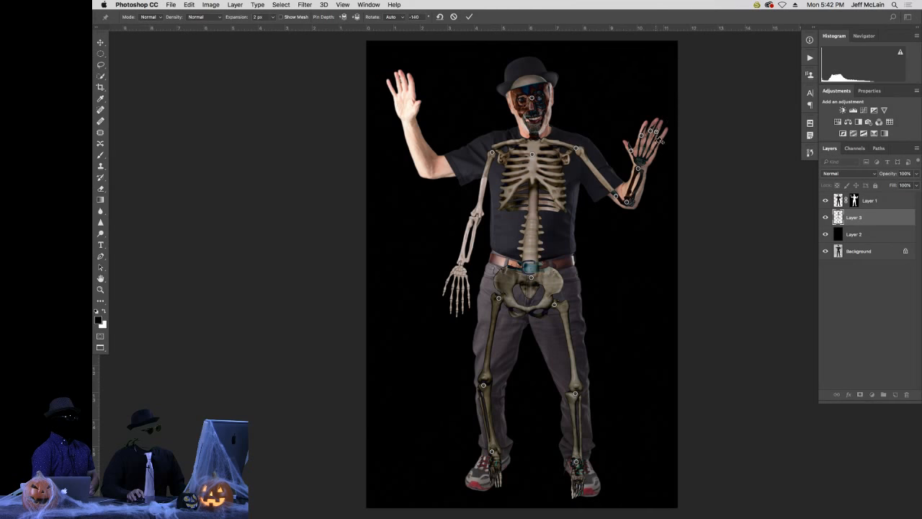
pyautogui.click(659, 142)
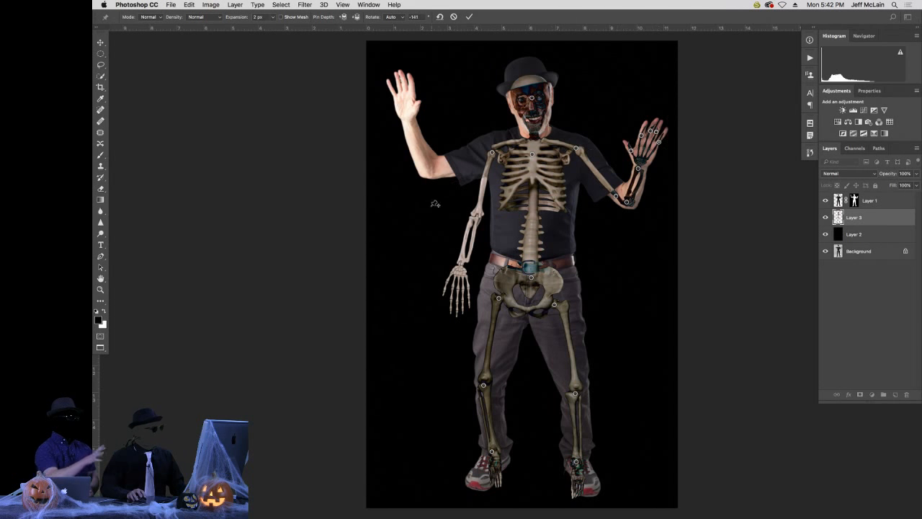
# Bend the skeleton's arm on the viewer's left to match the man's raised arm and align its hand bones with his fingers.
pyautogui.moveTo(477, 214); pyautogui.dragTo(409, 113)
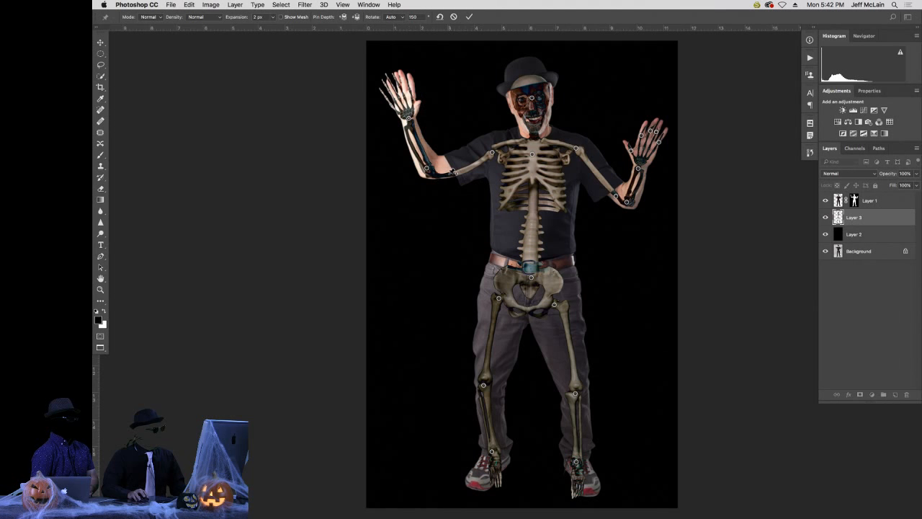
pyautogui.moveTo(453, 172); pyautogui.dragTo(451, 170)
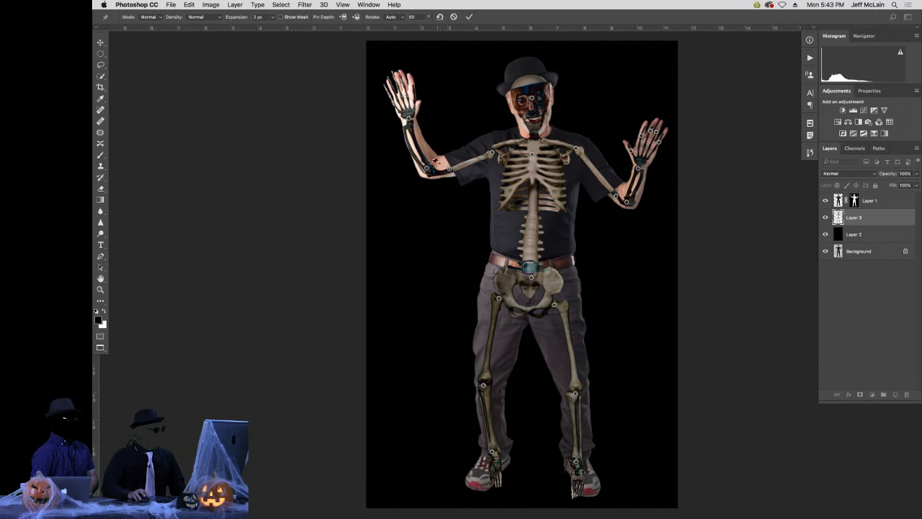
pyautogui.moveTo(420, 142); pyautogui.dragTo(429, 123)
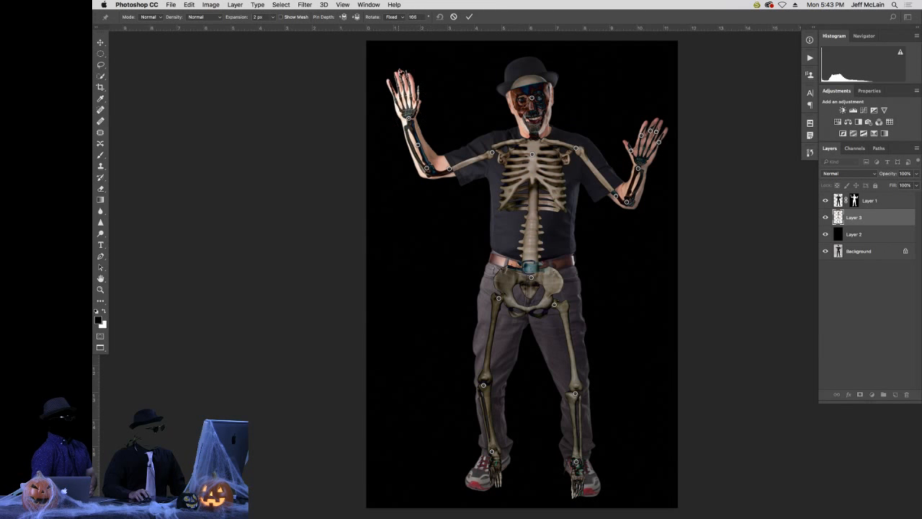
pyautogui.moveTo(404, 72); pyautogui.dragTo(425, 112)
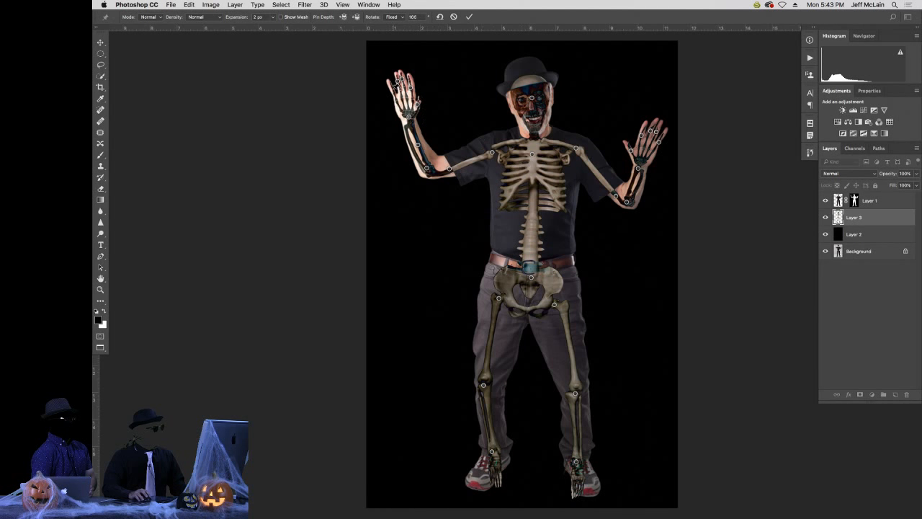
pyautogui.moveTo(398, 82); pyautogui.dragTo(402, 73)
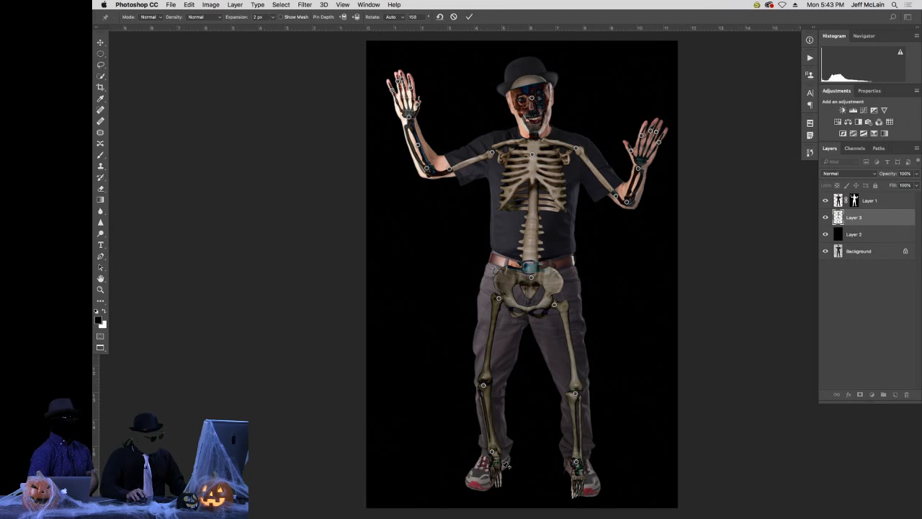
# Warp both skeleton feet outward to fit inside the man's shoes and apply the Puppet Warp.
pyautogui.moveTo(492, 465); pyautogui.dragTo(487, 466)
pyautogui.moveTo(585, 471)
pyautogui.mouseDown()
pyautogui.moveTo(595, 459)
pyautogui.moveTo(597, 466)
pyautogui.mouseUp()
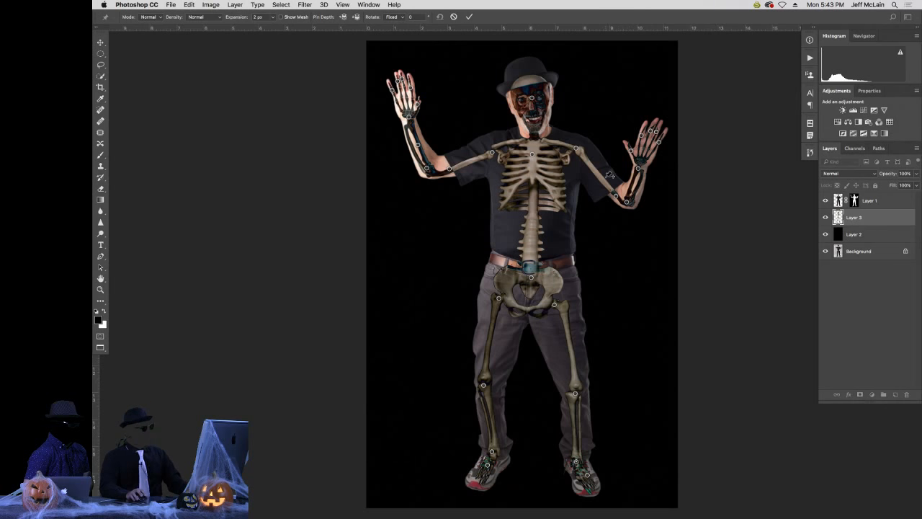
pyautogui.click(469, 16)
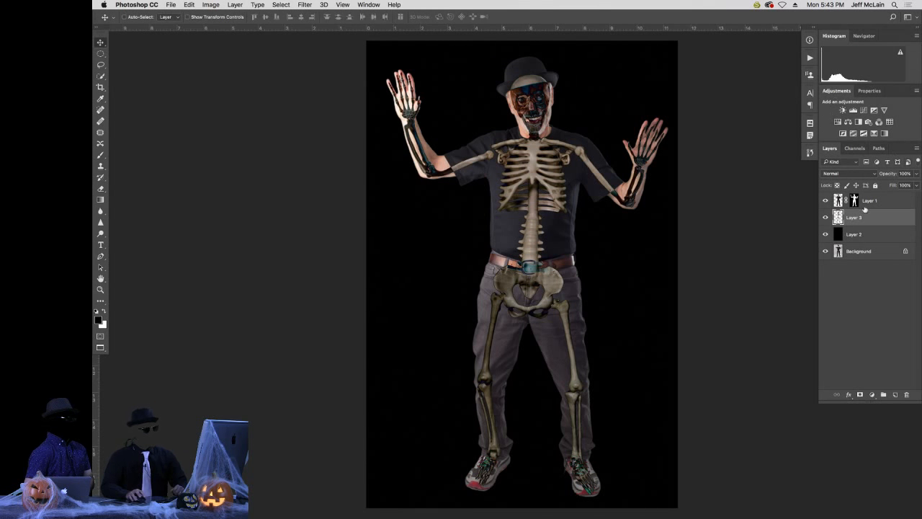
# Set the blend mode of the man's cutout layer to Normal.
pyautogui.click(887, 201)
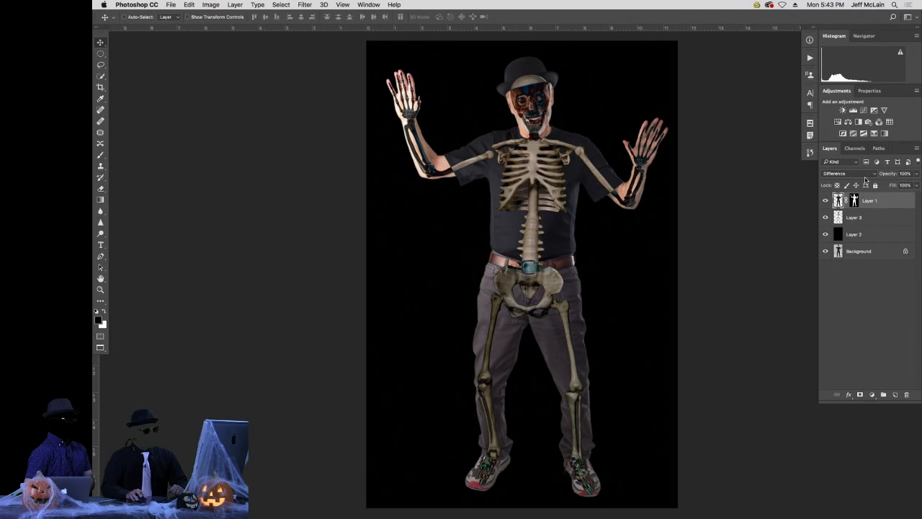
pyautogui.click(864, 174)
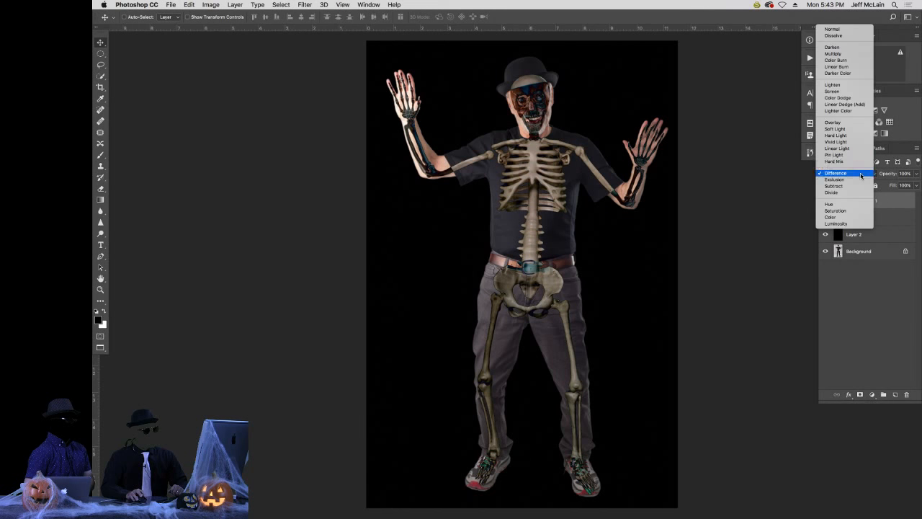
pyautogui.click(850, 30)
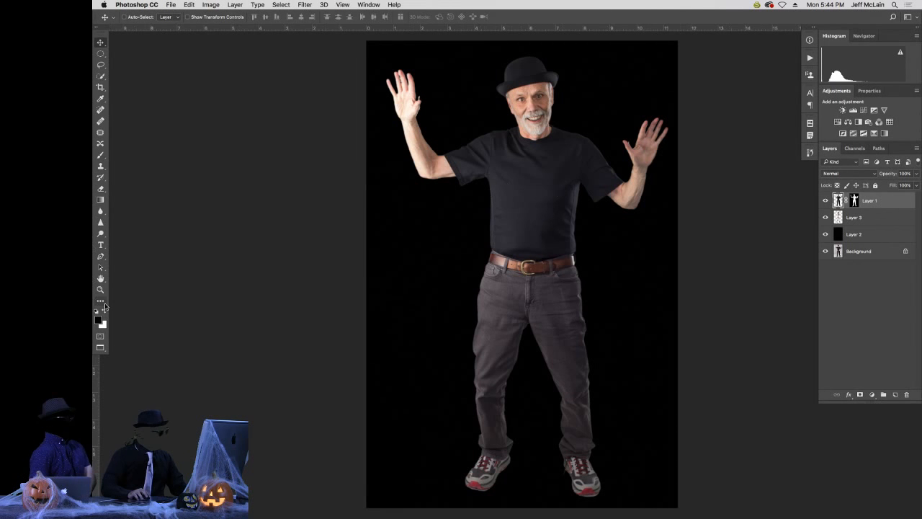
# Draw a black circle shape about 938 px in diameter and move it over the man's head.
pyautogui.press('u')
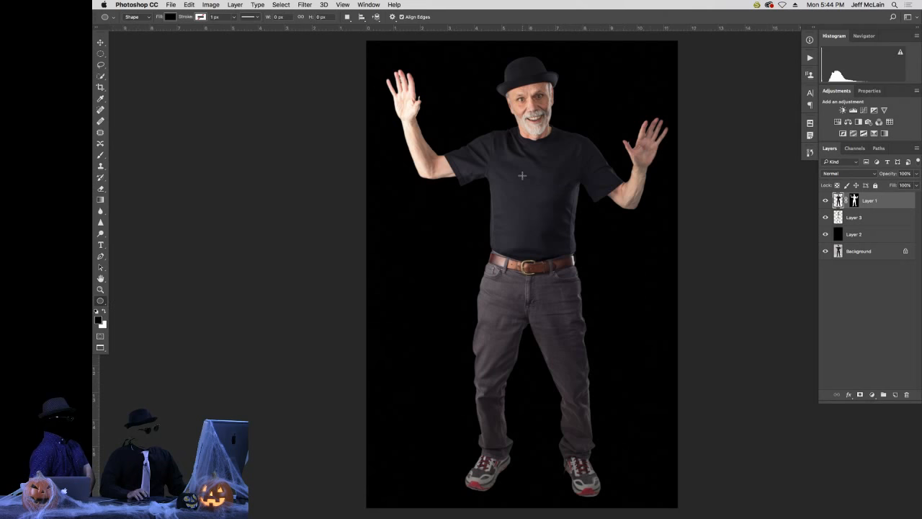
pyautogui.moveTo(522, 175); pyautogui.dragTo(565, 216)
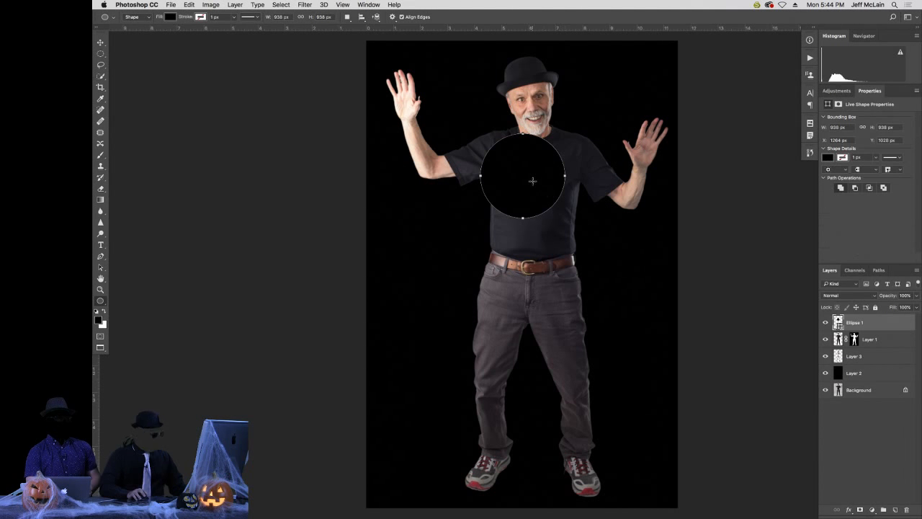
pyautogui.press('v')
pyautogui.moveTo(536, 179); pyautogui.dragTo(543, 113)
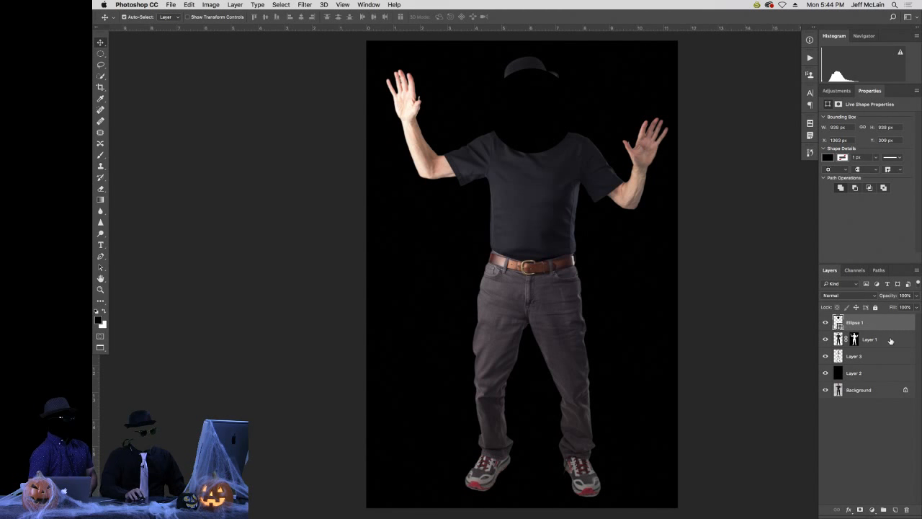
# Group the circle layer with the man's masked layer and expand the group.
pyautogui.keyDown('shift'); pyautogui.click(891, 340); pyautogui.keyUp('shift')
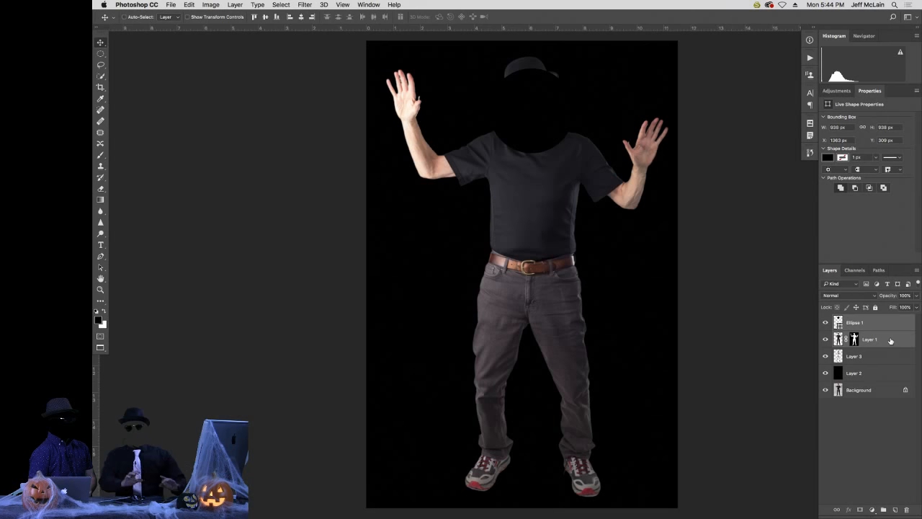
pyautogui.press('super+g')
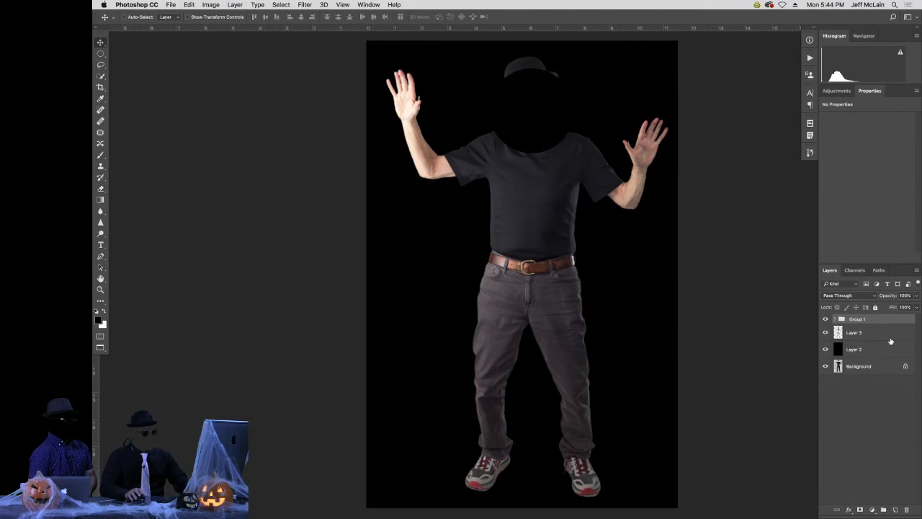
pyautogui.click(834, 319)
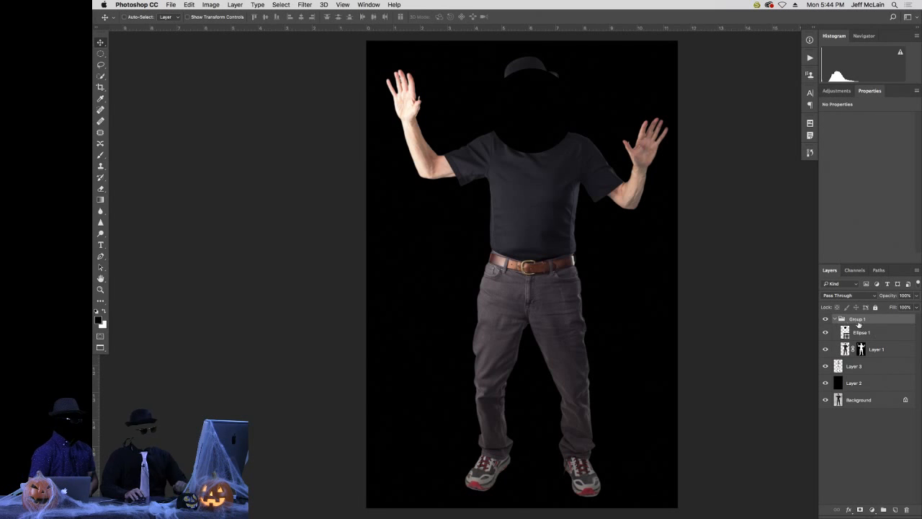
# Give the circle a Bevel & Emboss with depth 407%, size 35 px, soften 6 px and highlight opacity 17%.
pyautogui.click(884, 332)
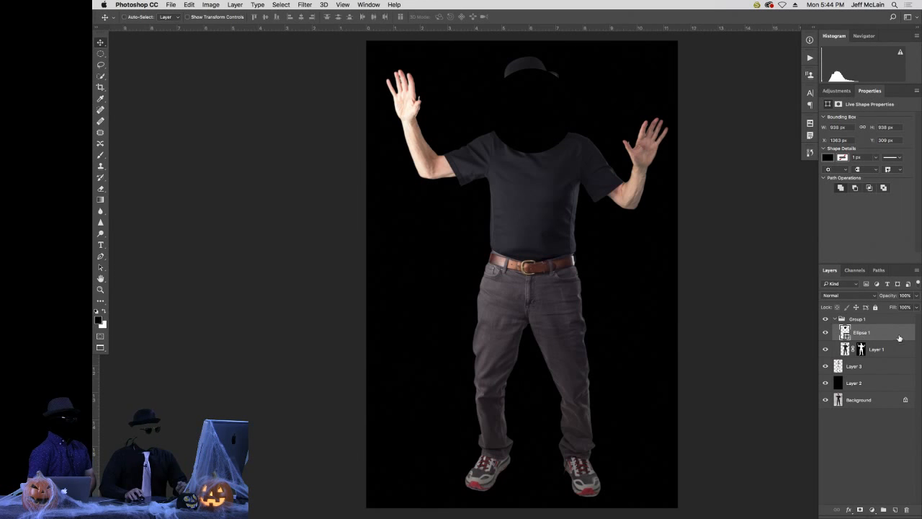
pyautogui.click(849, 509)
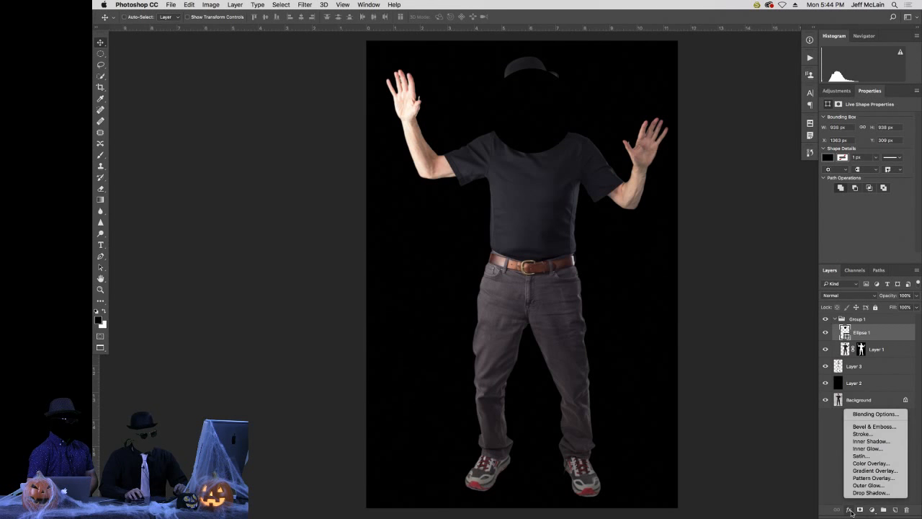
pyautogui.click(874, 414)
pyautogui.moveTo(555, 152); pyautogui.dragTo(699, 245)
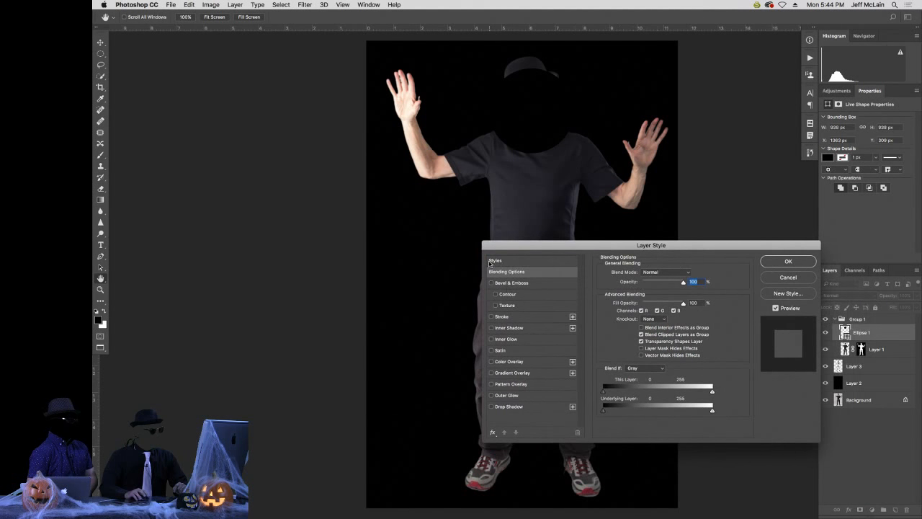
pyautogui.click(491, 283)
pyautogui.click(511, 283)
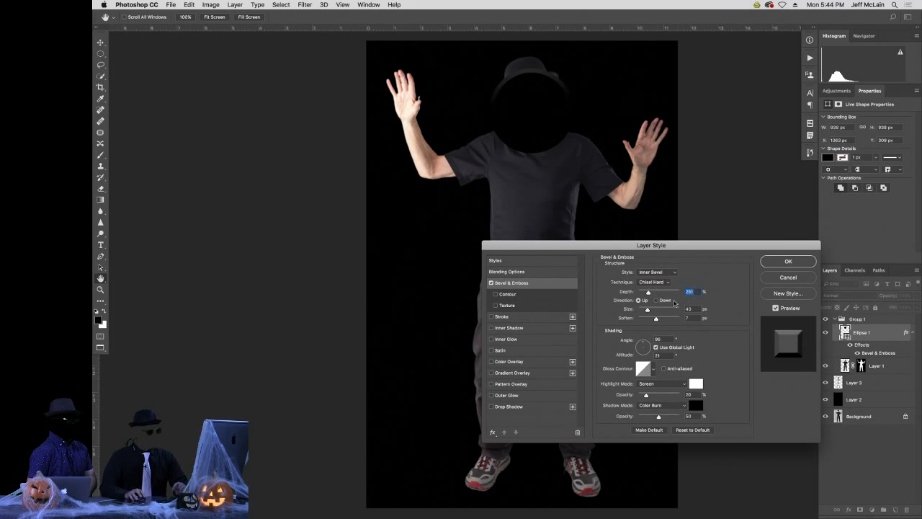
pyautogui.moveTo(648, 293)
pyautogui.mouseDown()
pyautogui.moveTo(667, 294)
pyautogui.moveTo(646, 311)
pyautogui.mouseUp()
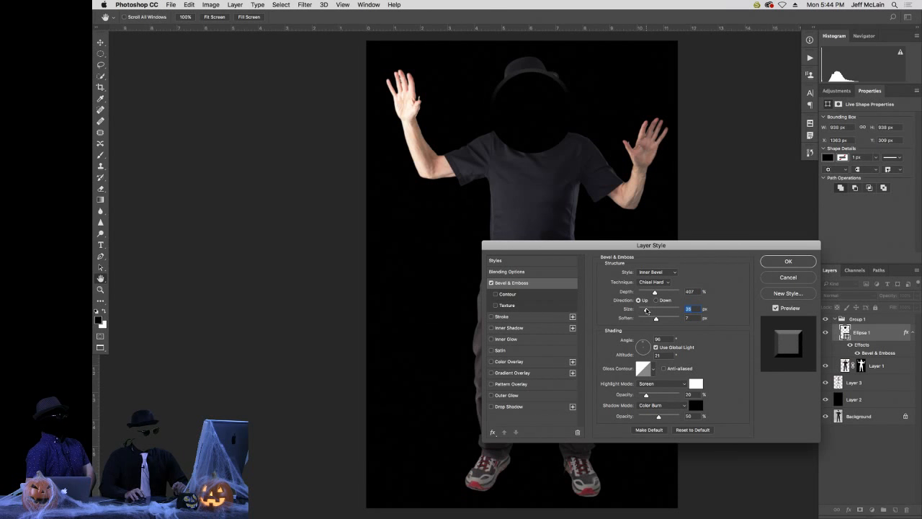
pyautogui.moveTo(656, 318); pyautogui.dragTo(655, 330)
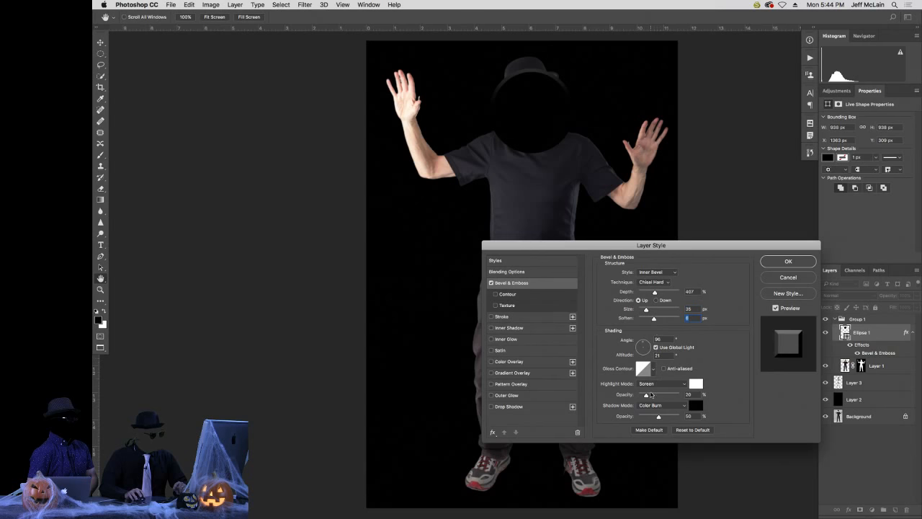
pyautogui.moveTo(646, 395); pyautogui.dragTo(644, 395)
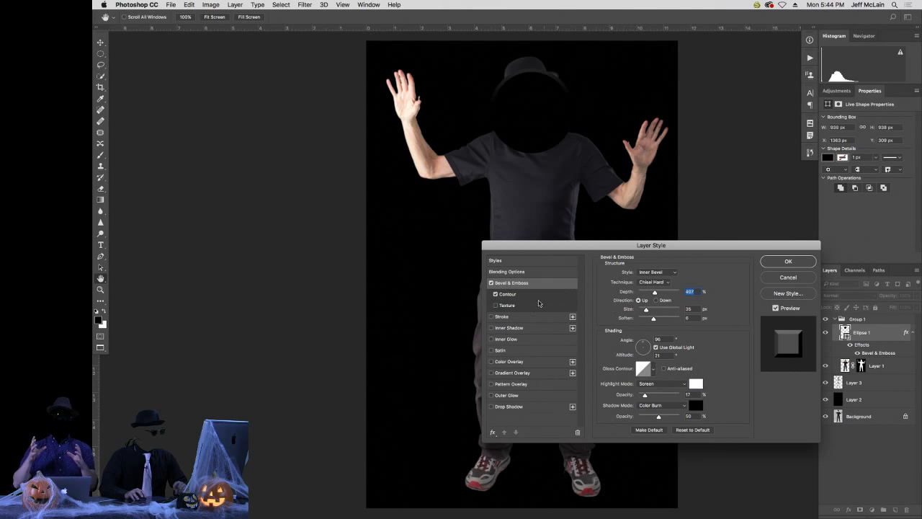
# Enable Contour and Texture for the circle's bevel and apply the layer style.
pyautogui.click(533, 296)
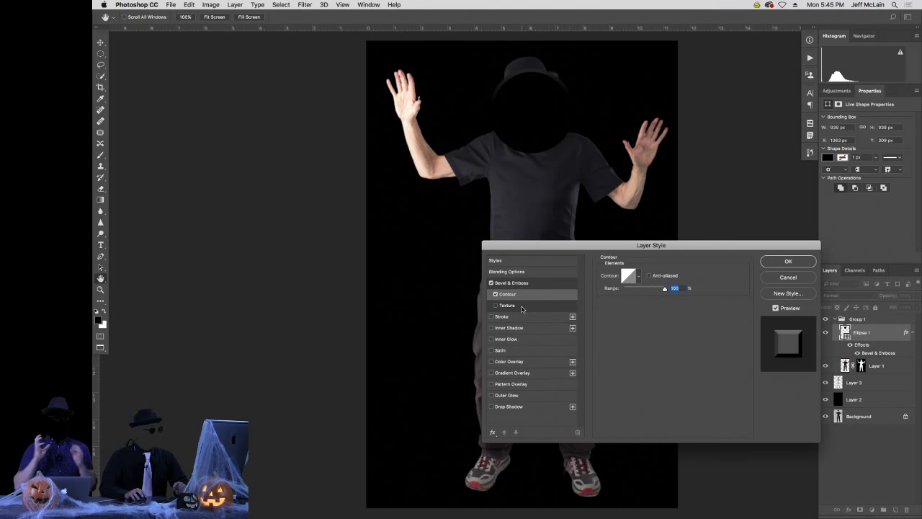
pyautogui.click(521, 307)
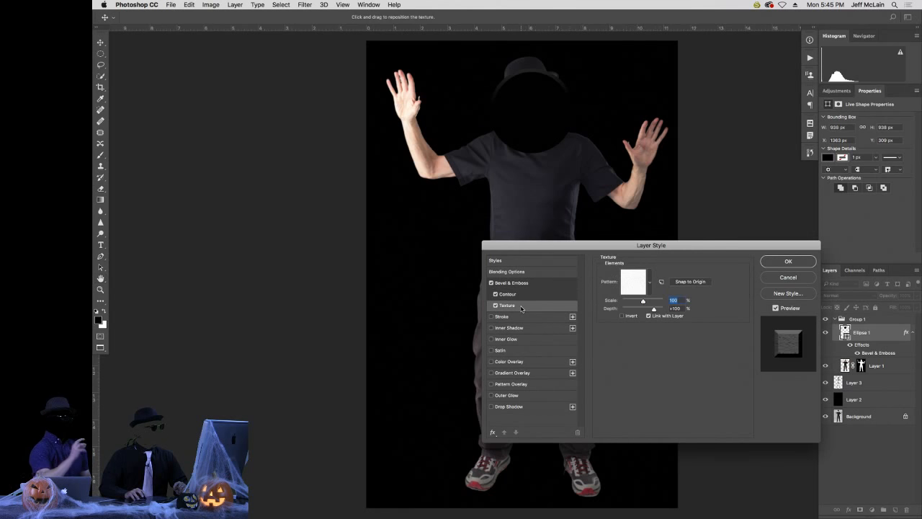
pyautogui.click(788, 261)
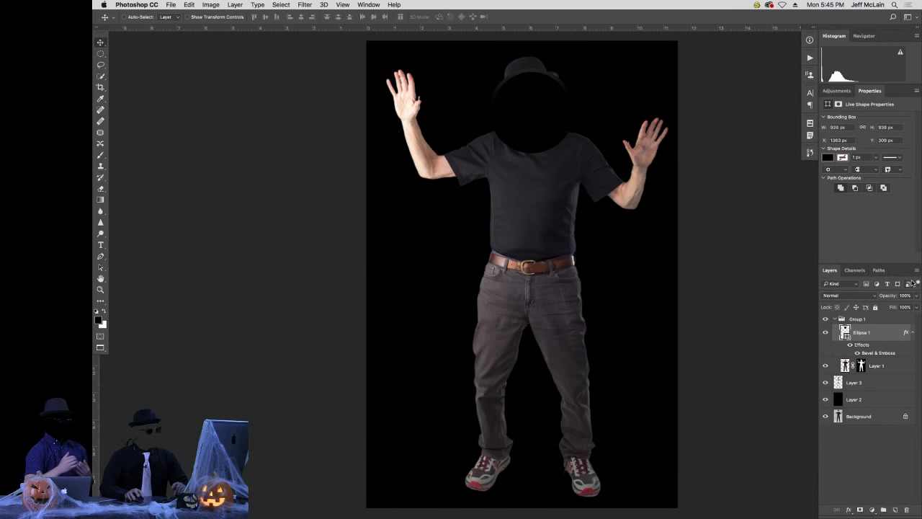
# Add a 7 px white inside stroke to the circle's layer style.
pyautogui.doubleClick(907, 333)
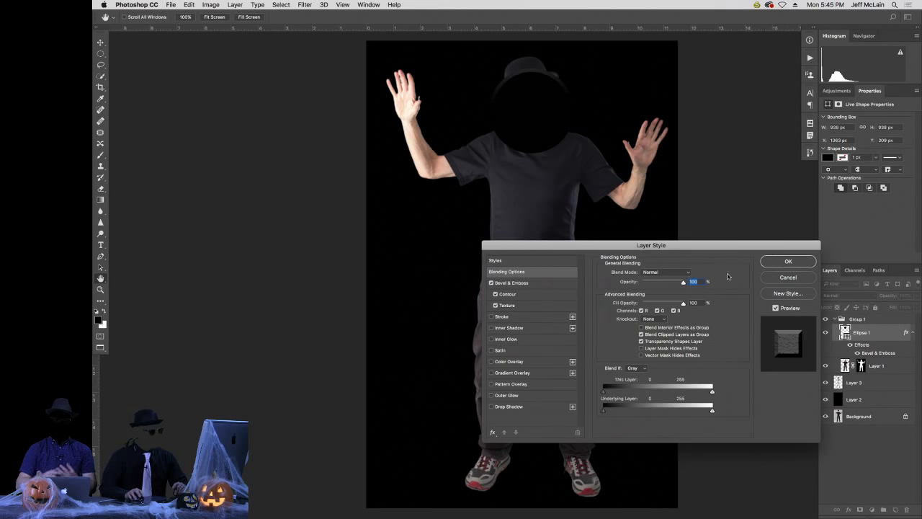
pyautogui.click(494, 317)
pyautogui.click(533, 317)
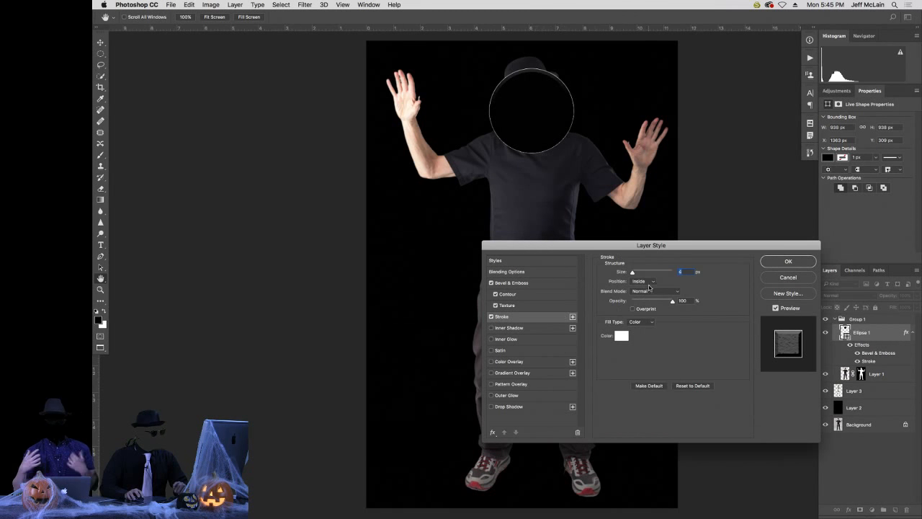
pyautogui.moveTo(632, 274); pyautogui.dragTo(634, 275)
# Add a Drop Shadow without an Inner Shadow to the circle, apply the style and nudge the circle slightly higher.
pyautogui.click(491, 328)
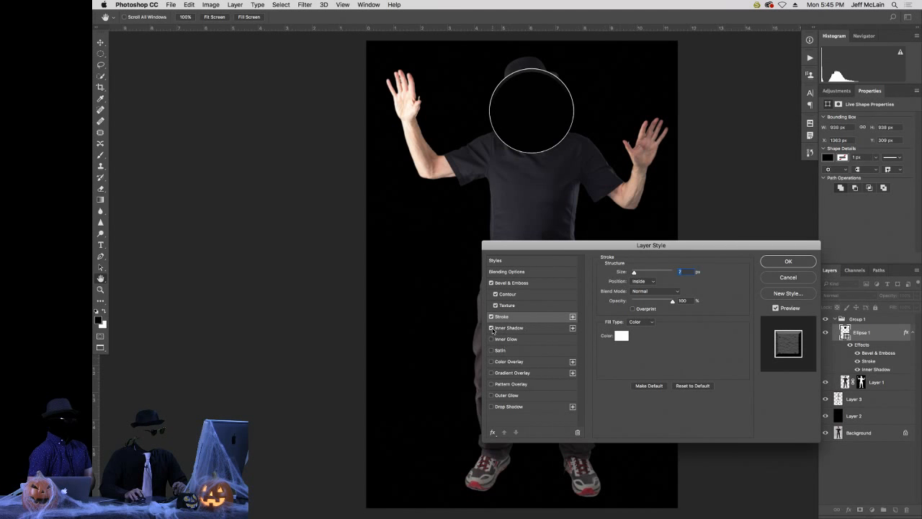
pyautogui.click(492, 328)
pyautogui.click(491, 406)
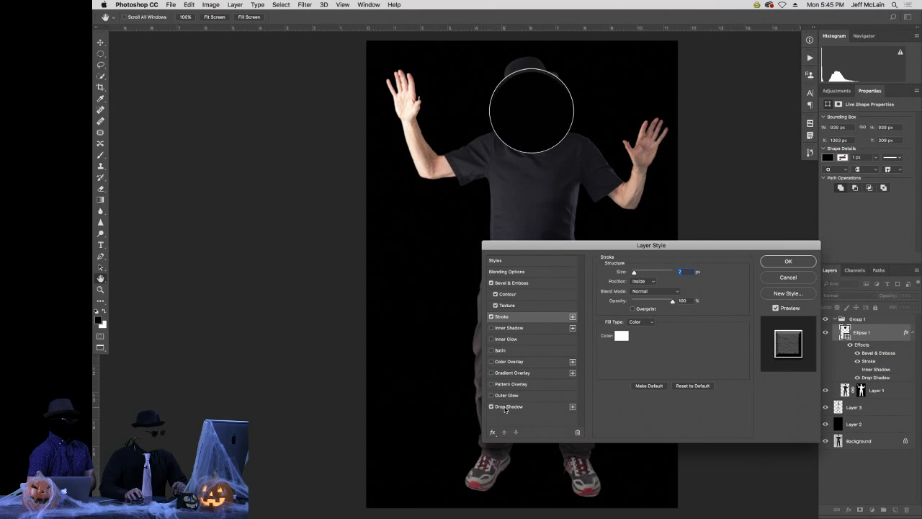
pyautogui.click(508, 406)
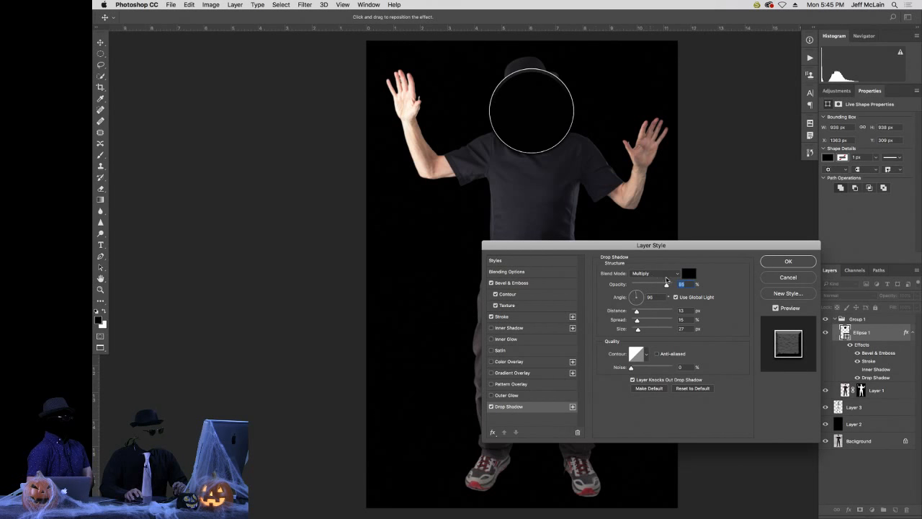
pyautogui.click(789, 262)
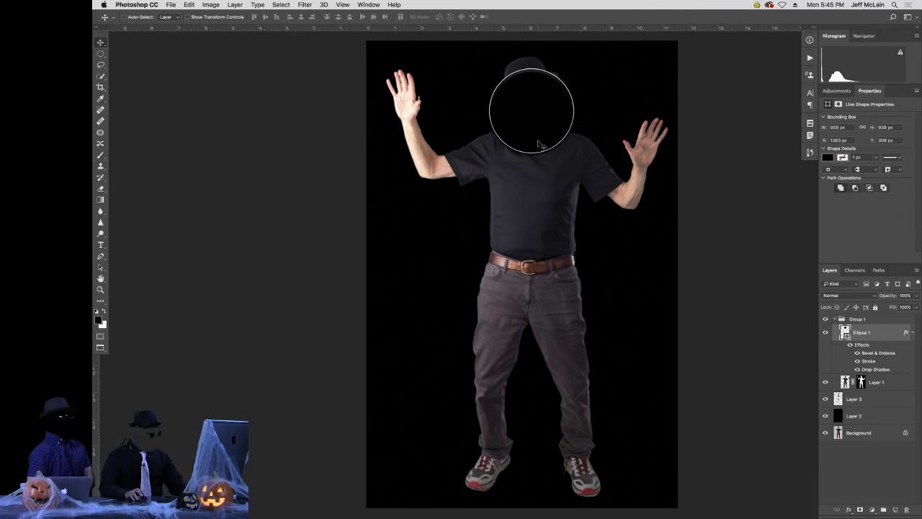
pyautogui.moveTo(536, 128)
pyautogui.mouseDown()
pyautogui.moveTo(541, 171)
pyautogui.moveTo(556, 168)
pyautogui.moveTo(538, 113)
pyautogui.moveTo(542, 122)
pyautogui.mouseUp()
# Set the circle's blending options to Shallow knockout and 0% fill opacity to reveal the skeleton through it.
pyautogui.doubleClick(906, 333)
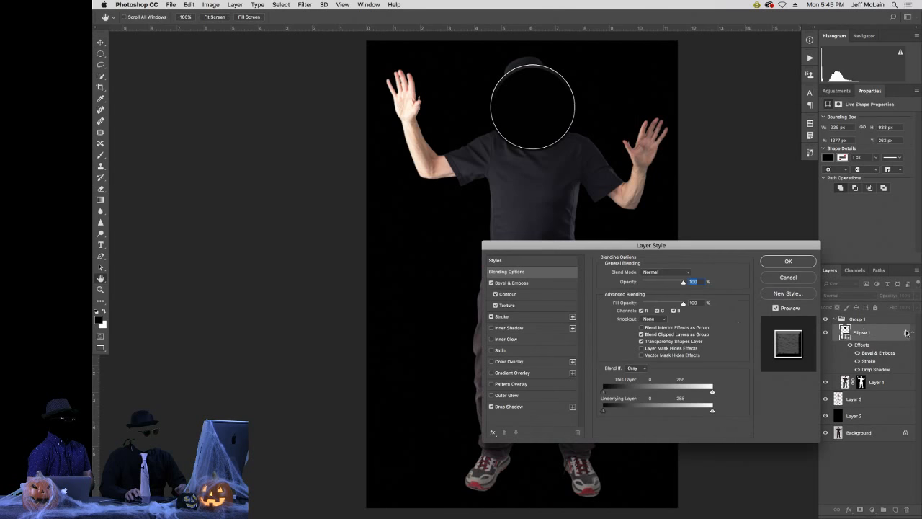
pyautogui.moveTo(670, 247); pyautogui.dragTo(364, 215)
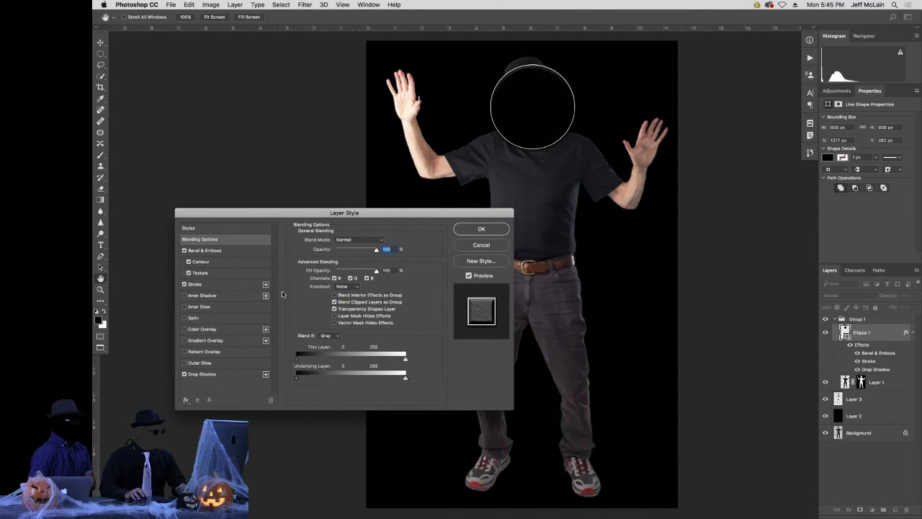
pyautogui.click(343, 288)
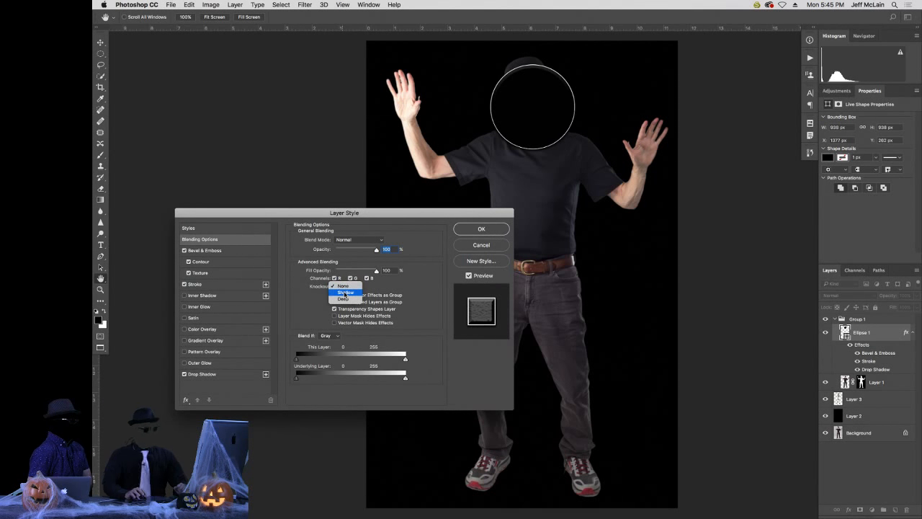
pyautogui.click(345, 292)
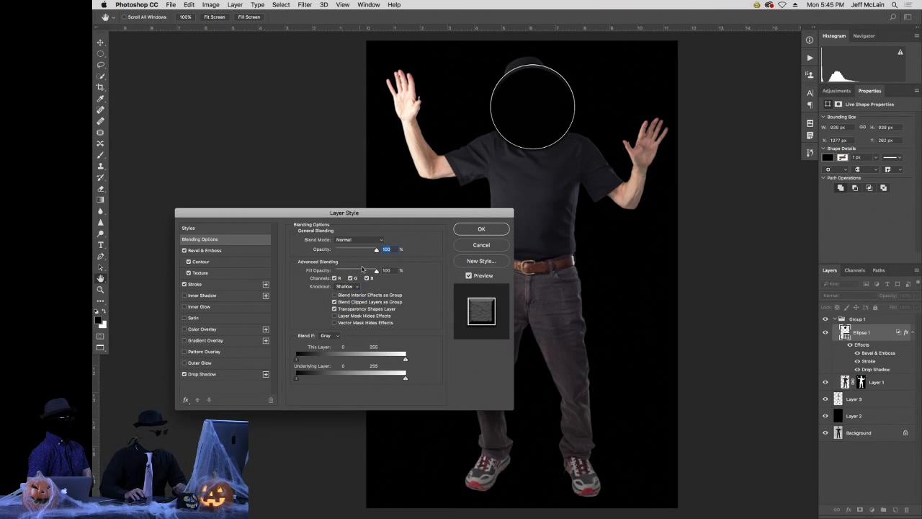
pyautogui.moveTo(377, 272); pyautogui.dragTo(335, 272)
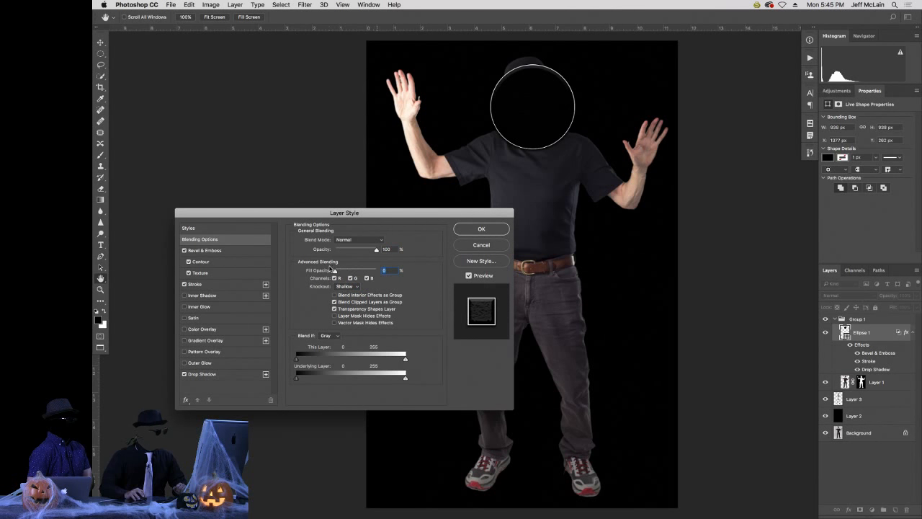
pyautogui.click(482, 229)
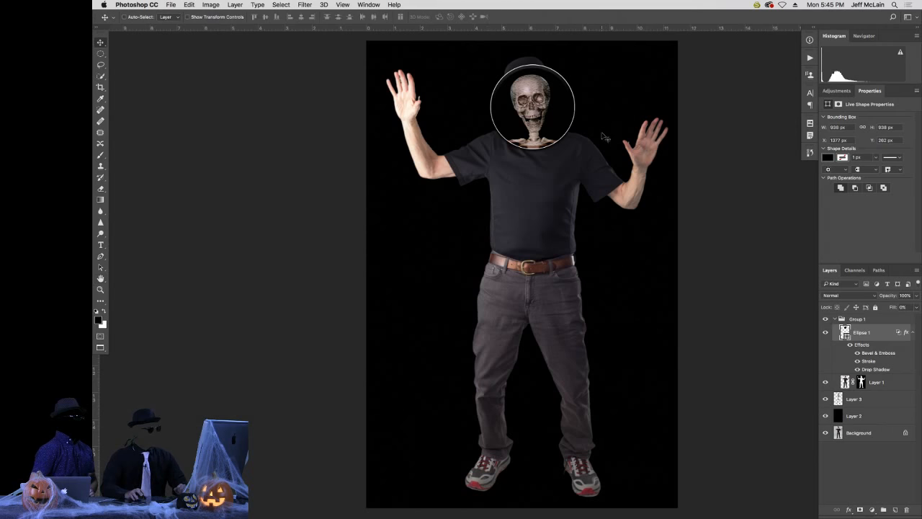
# Slide the see-through circle around the head and neck, leaving it centred over the skull.
pyautogui.moveTo(553, 111)
pyautogui.mouseDown()
pyautogui.moveTo(561, 113)
pyautogui.moveTo(543, 110)
pyautogui.moveTo(507, 150)
pyautogui.moveTo(466, 157)
pyautogui.moveTo(426, 108)
pyautogui.moveTo(441, 144)
pyautogui.moveTo(510, 170)
pyautogui.moveTo(530, 223)
pyautogui.moveTo(526, 281)
pyautogui.moveTo(553, 302)
pyautogui.moveTo(607, 471)
pyautogui.moveTo(584, 443)
pyautogui.moveTo(576, 317)
pyautogui.moveTo(531, 335)
pyautogui.moveTo(497, 454)
pyautogui.moveTo(547, 258)
pyautogui.moveTo(540, 107)
pyautogui.moveTo(618, 176)
pyautogui.moveTo(639, 177)
pyautogui.moveTo(573, 160)
pyautogui.moveTo(550, 120)
pyautogui.mouseUp()
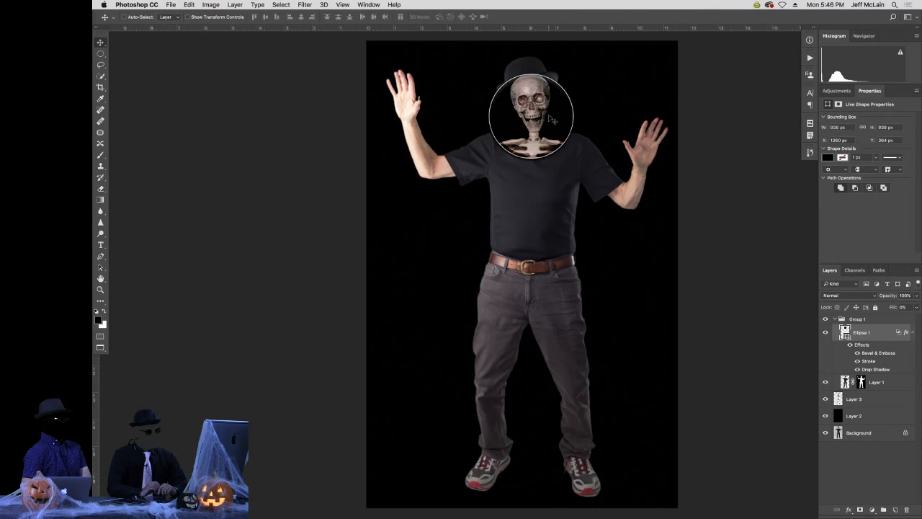
pyautogui.moveTo(551, 120)
pyautogui.mouseDown()
pyautogui.moveTo(559, 112)
pyautogui.moveTo(540, 103)
pyautogui.moveTo(550, 113)
pyautogui.mouseUp()
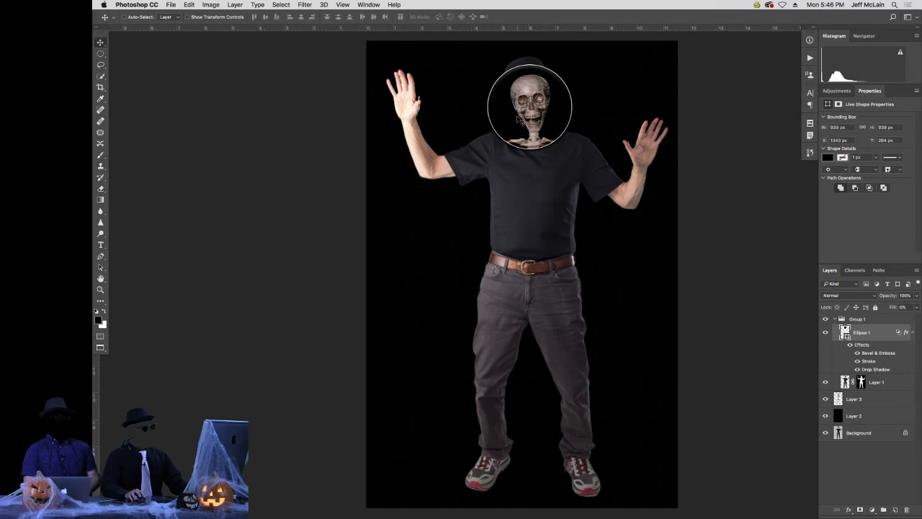
pyautogui.moveTo(521, 121); pyautogui.dragTo(522, 123)
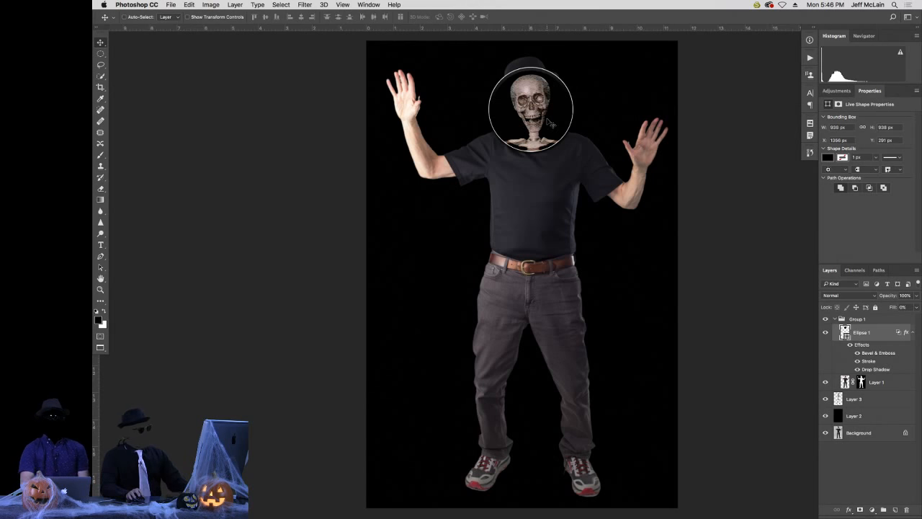
pyautogui.moveTo(548, 122)
pyautogui.mouseDown()
pyautogui.moveTo(522, 163)
pyautogui.moveTo(462, 168)
pyautogui.moveTo(567, 171)
pyautogui.moveTo(565, 201)
pyautogui.moveTo(546, 121)
pyautogui.moveTo(555, 121)
pyautogui.mouseUp()
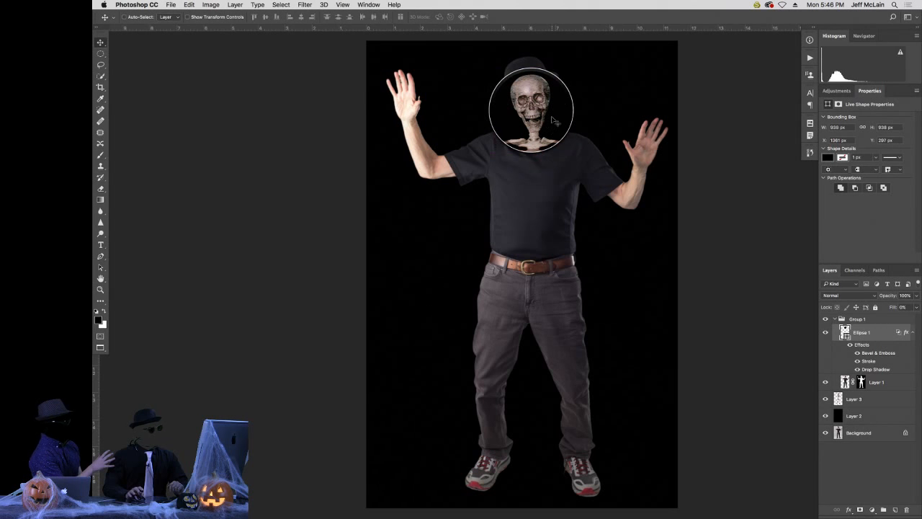